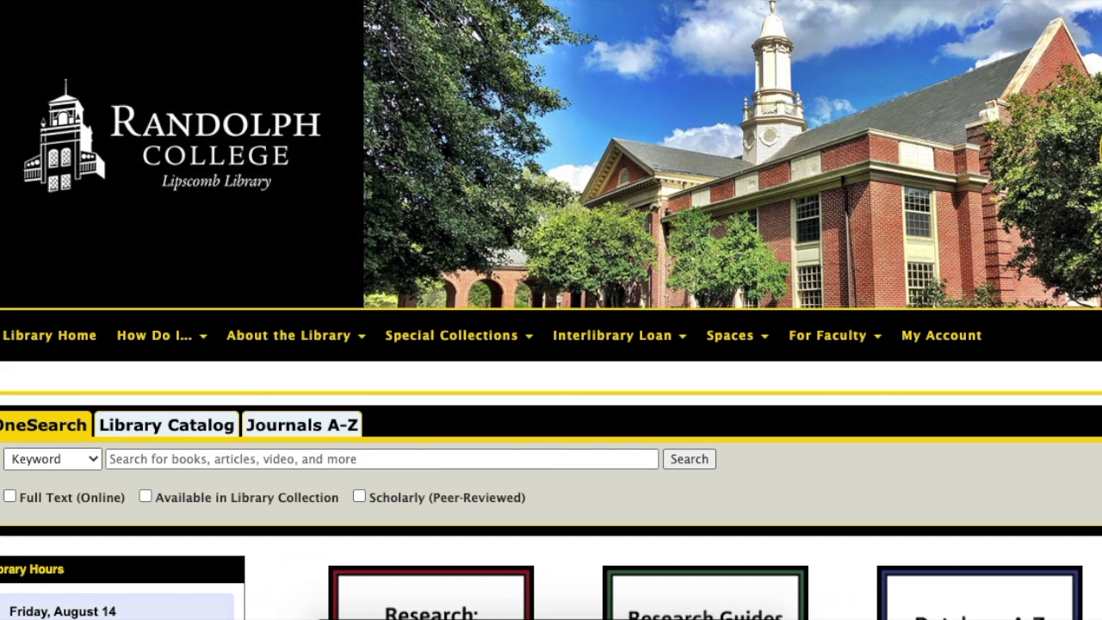
# Step: Open the library's research guides by subject from the home page
pyautogui.scroll(-5, 551, 310)
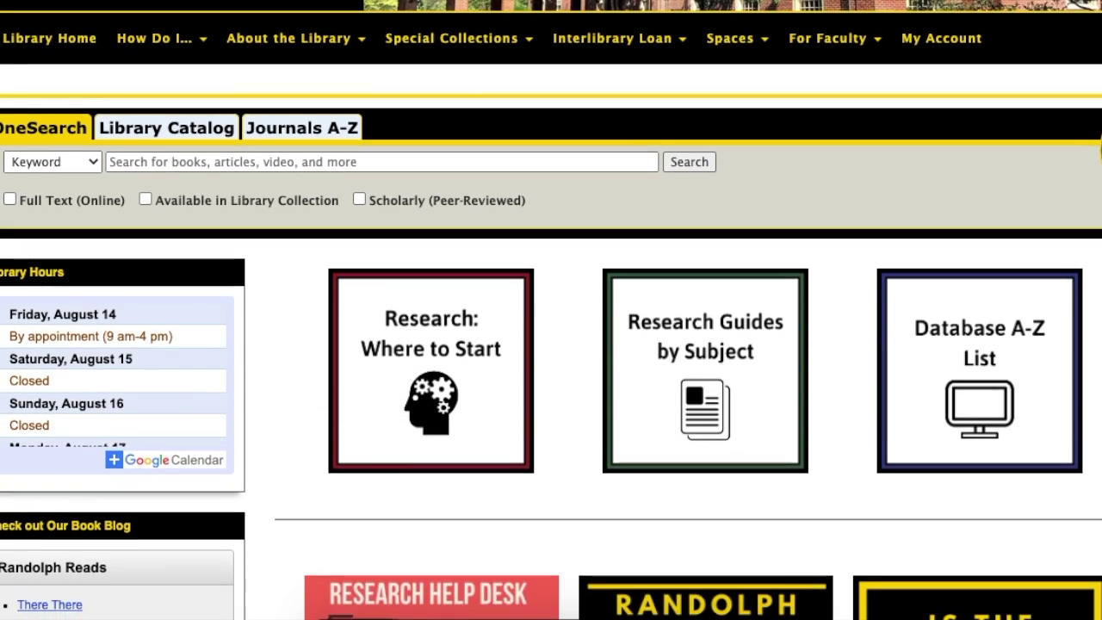
pyautogui.scroll(1, 551, 310)
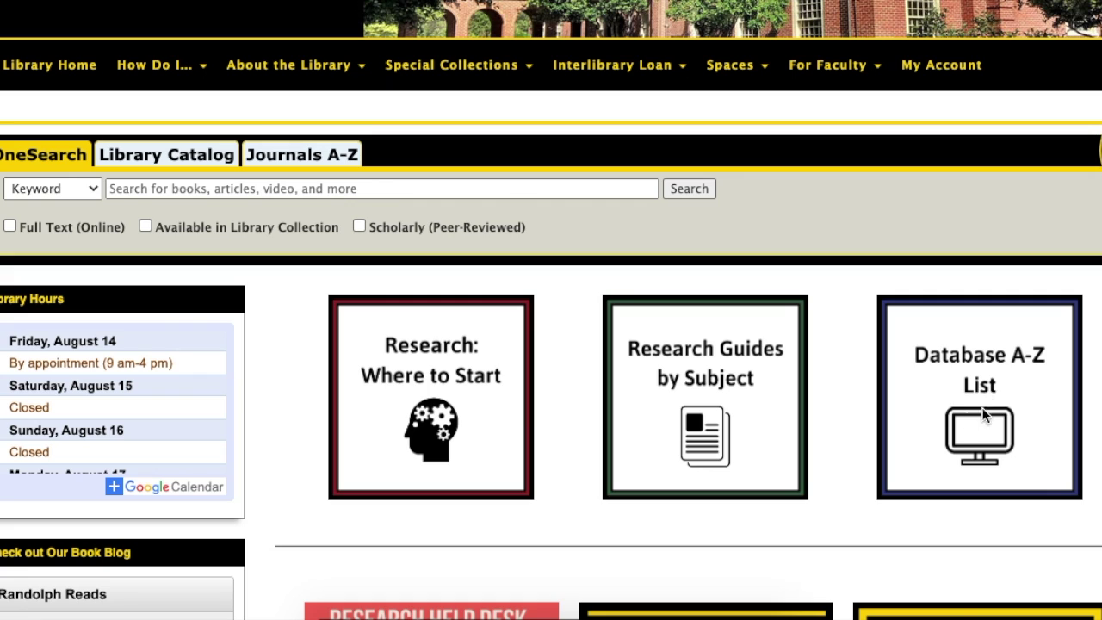
pyautogui.click(705, 422)
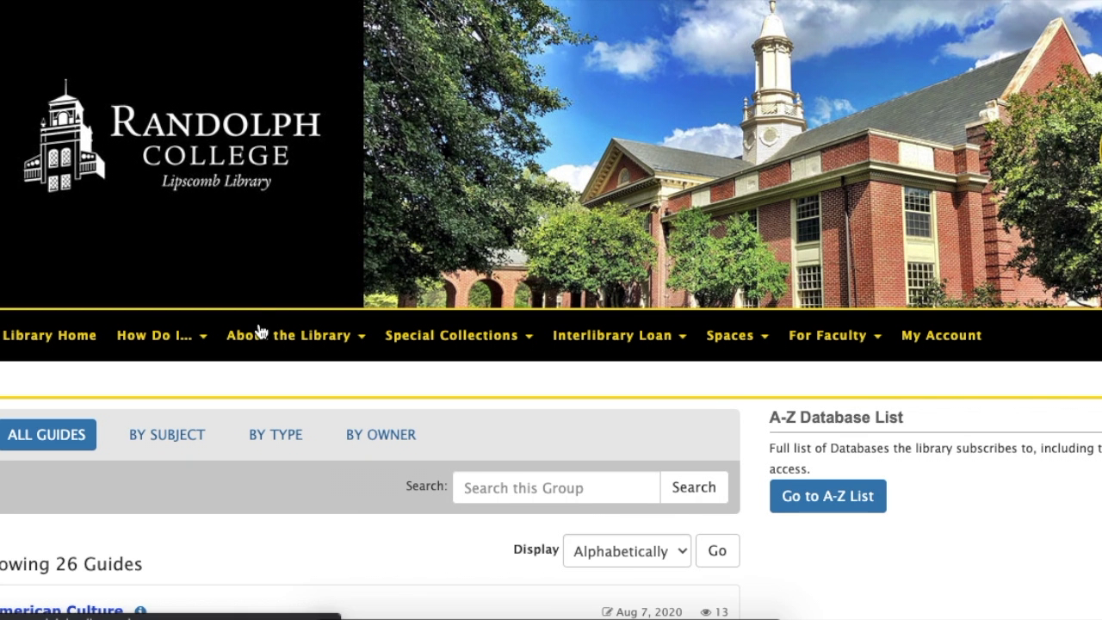
# Step: Find the Media and Culture guide in the list of all research guides and open it
pyautogui.scroll(-3, 34, 402)
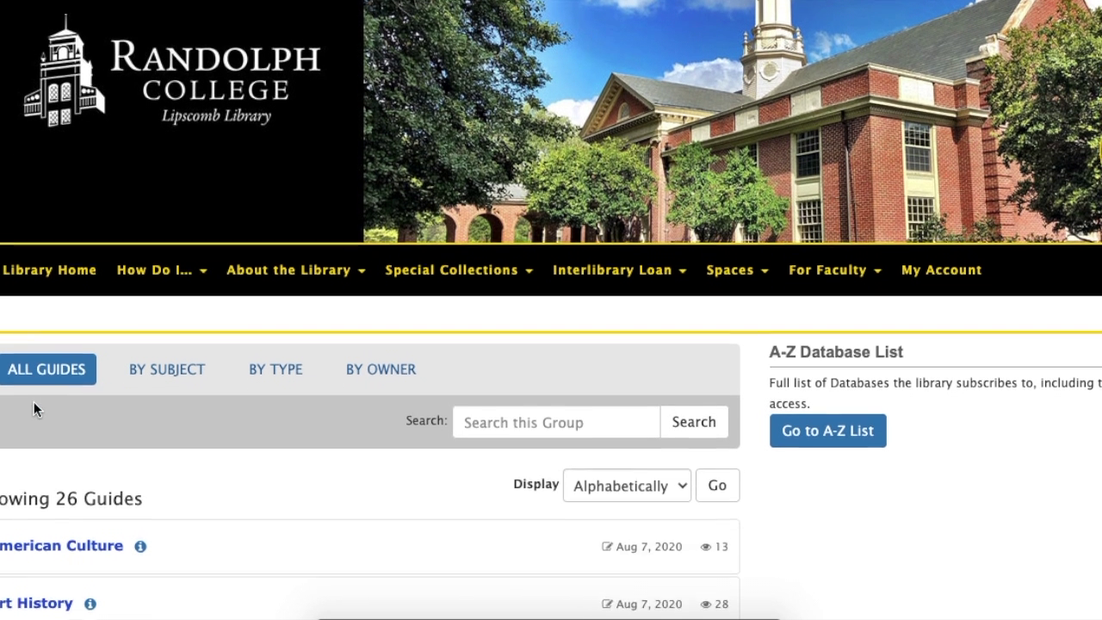
pyautogui.scroll(-3, 34, 401)
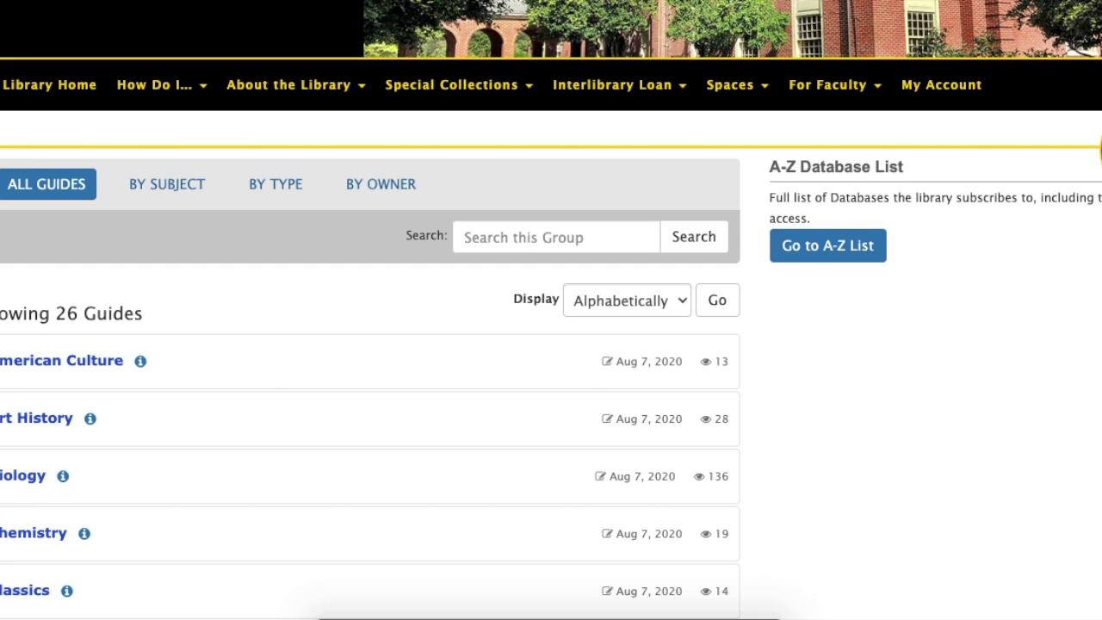
pyautogui.scroll(-12, 371, 345)
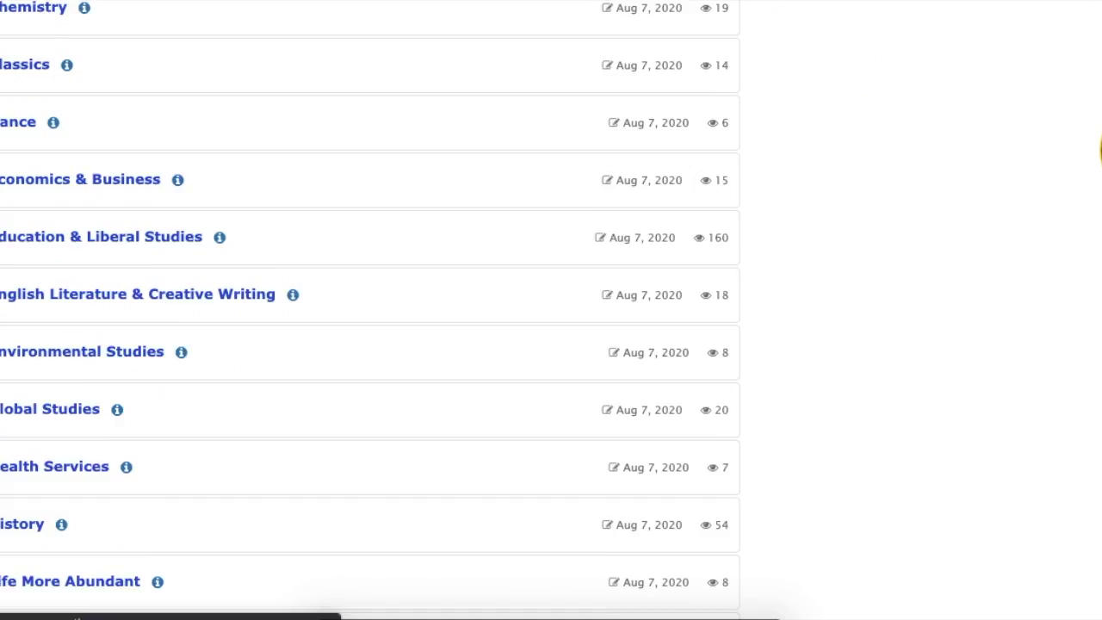
pyautogui.scroll(-10, 13, 254)
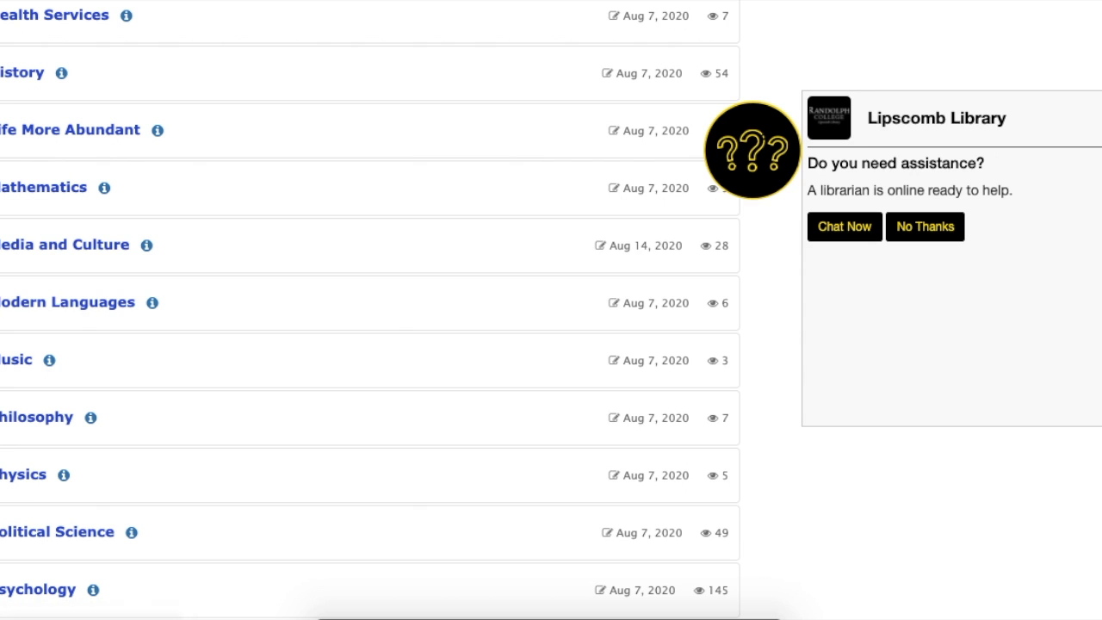
pyautogui.scroll(-3, 5, 421)
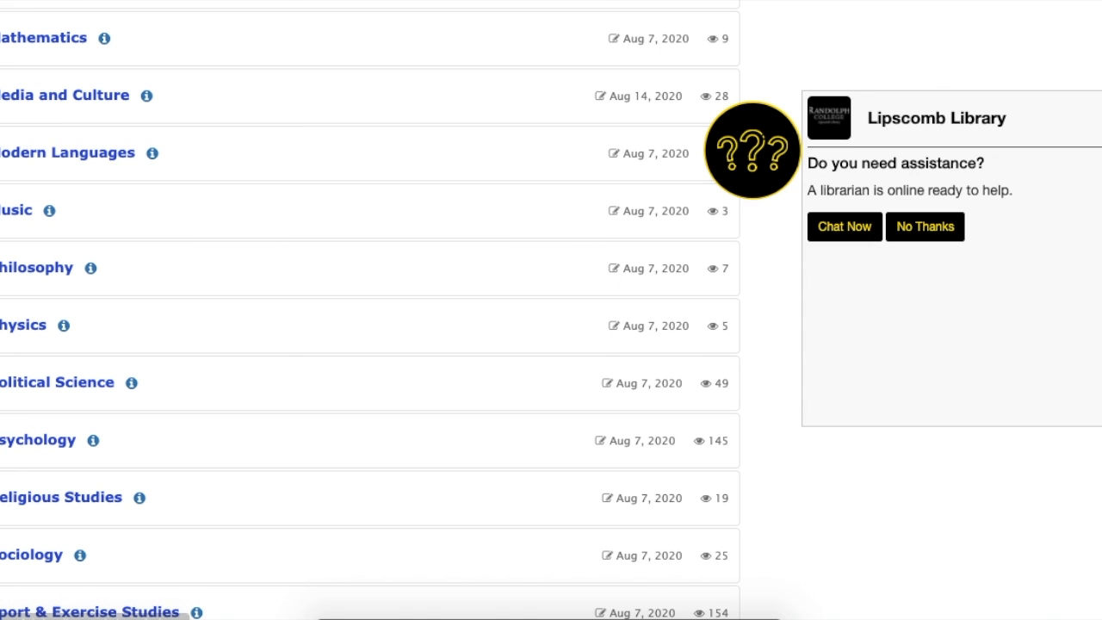
pyautogui.scroll(5, 541, 316)
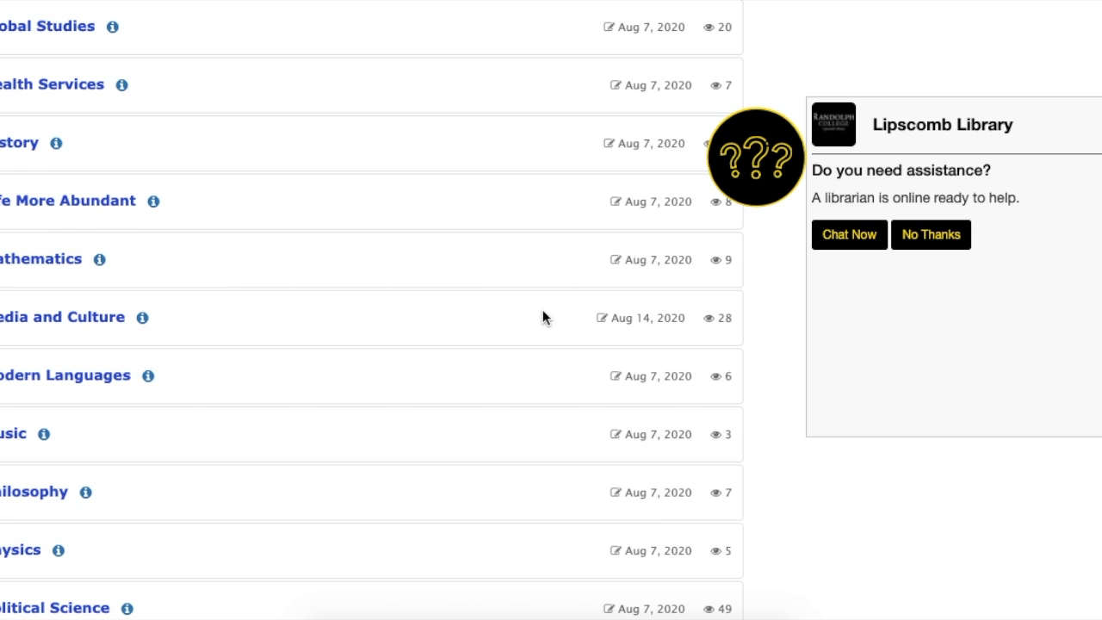
pyautogui.click(34, 324)
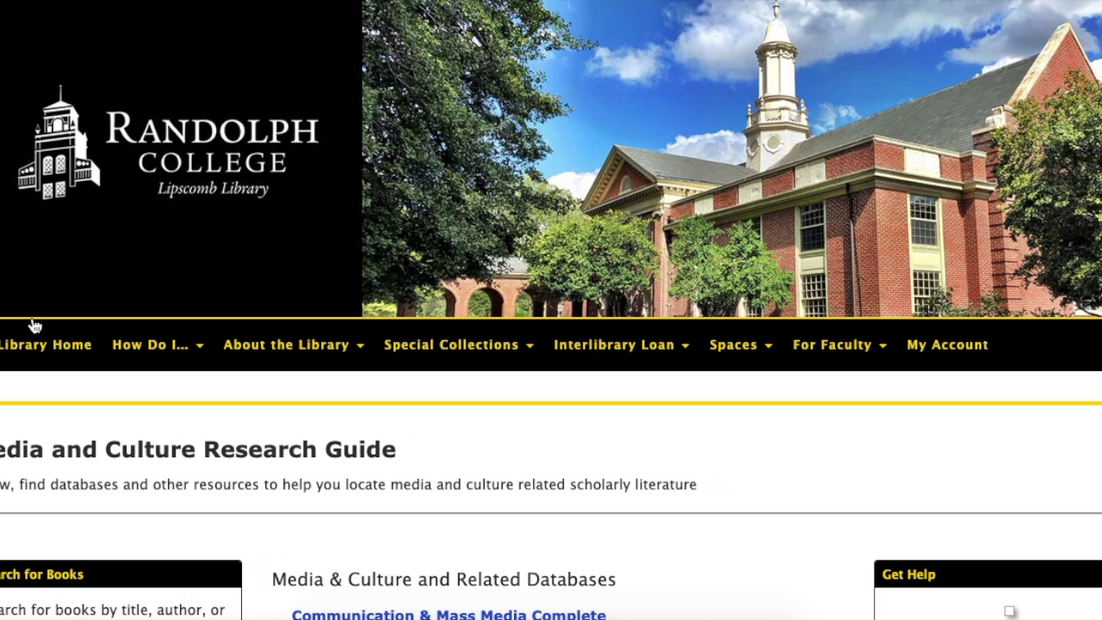
# Step: Review the guide's subject-specific and multidisciplinary databases, and open Communication & Mass Media Complete
pyautogui.scroll(-5, 551, 310)
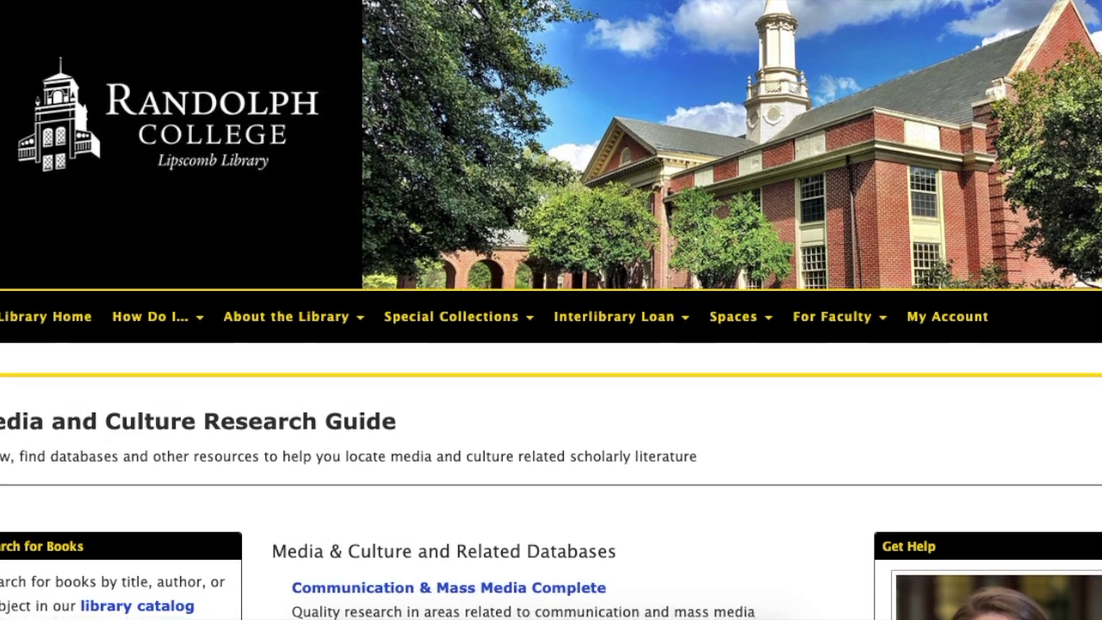
pyautogui.scroll(-2, 552, 310)
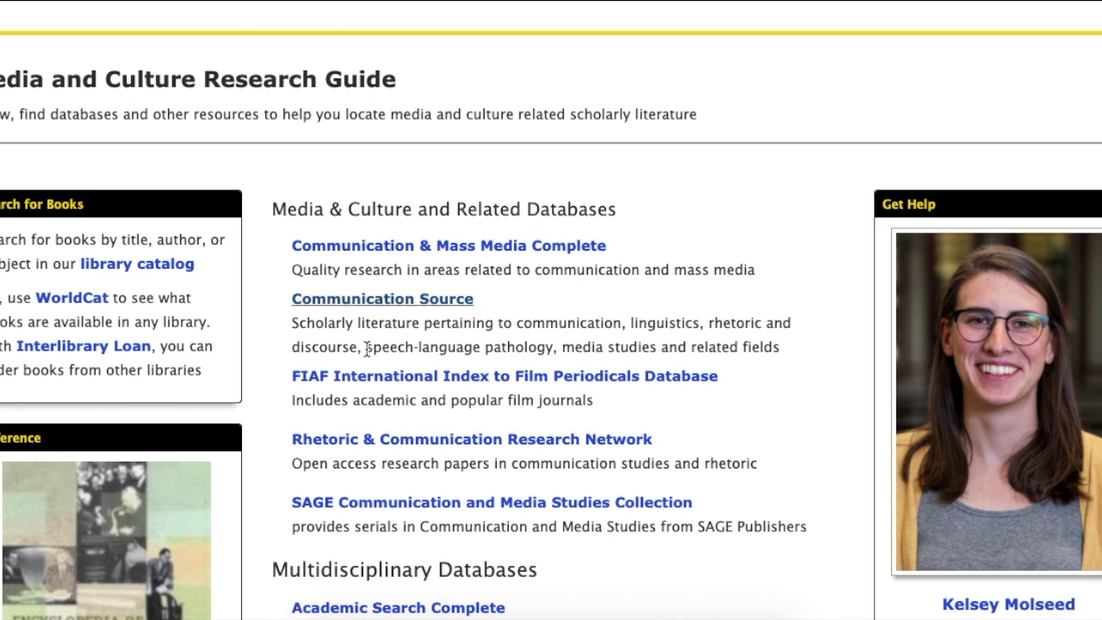
pyautogui.scroll(-1, 291, 320)
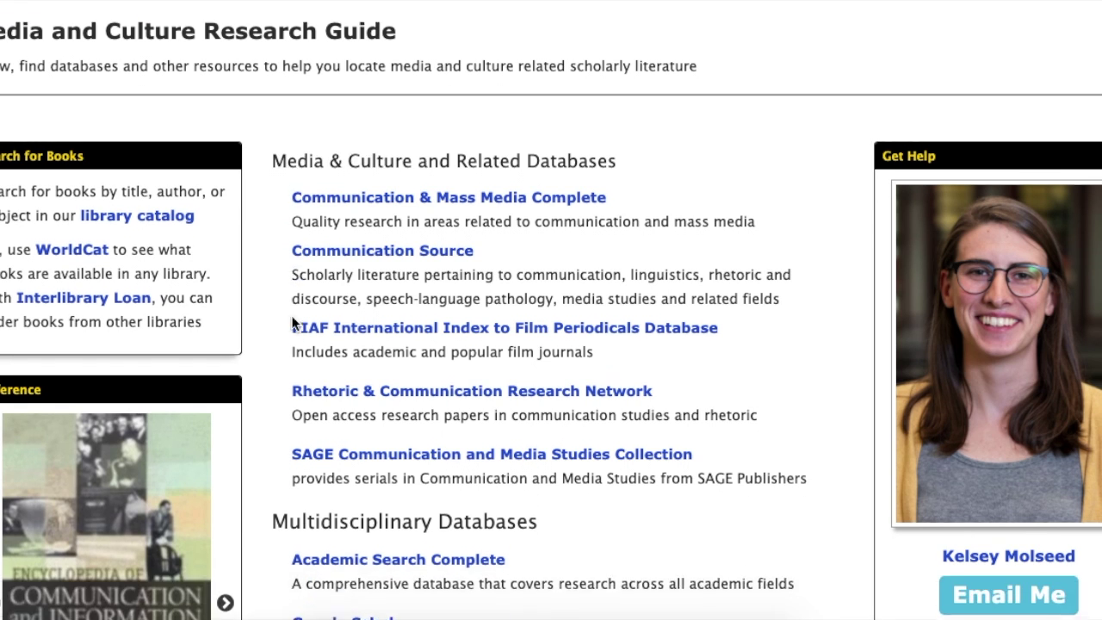
pyautogui.click(770, 164)
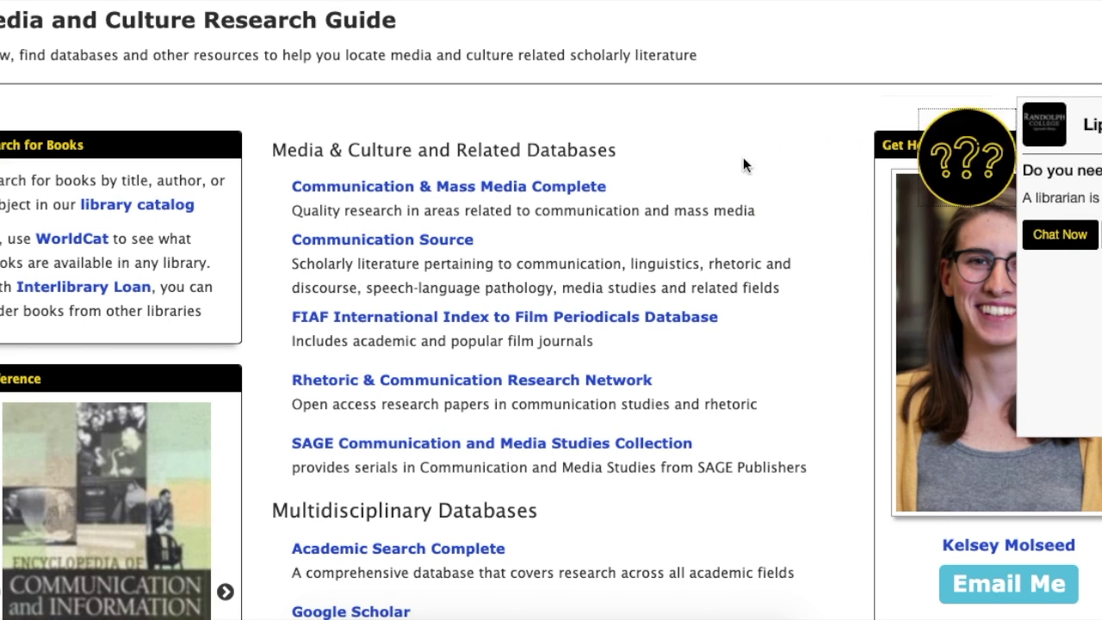
pyautogui.moveTo(623, 149); pyautogui.dragTo(274, 147)
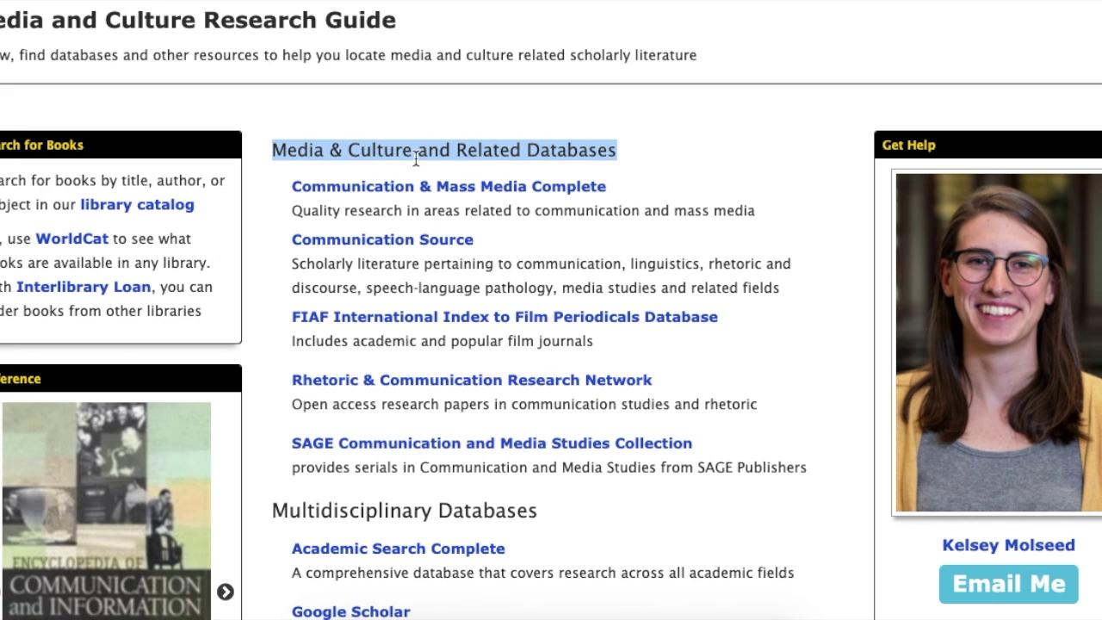
pyautogui.click(264, 284)
pyautogui.scroll(-5, 263, 393)
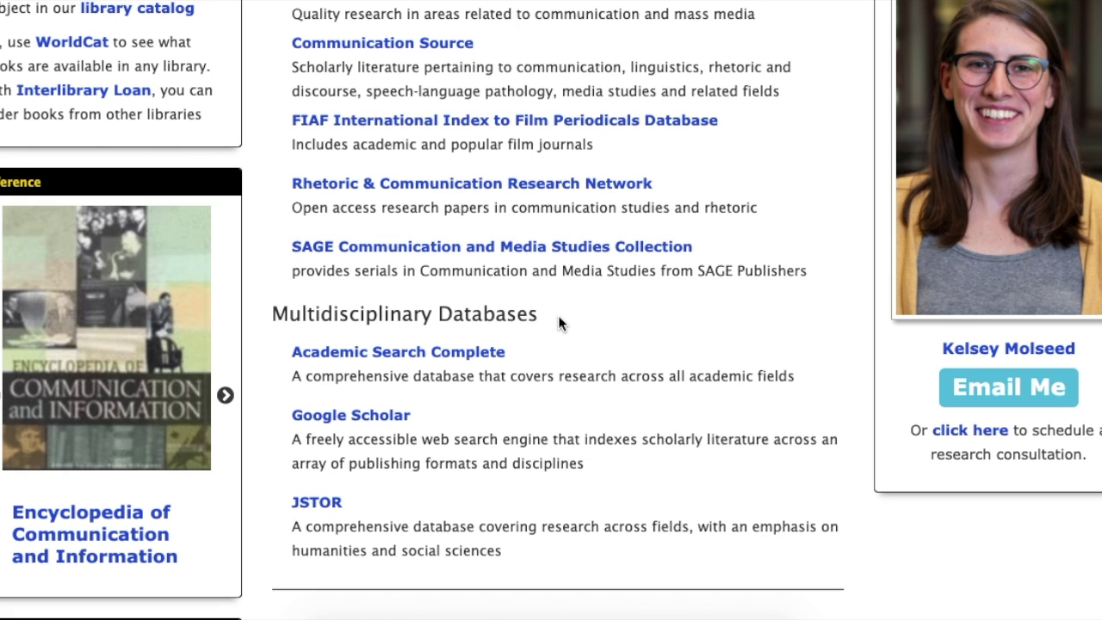
pyautogui.scroll(4, 558, 323)
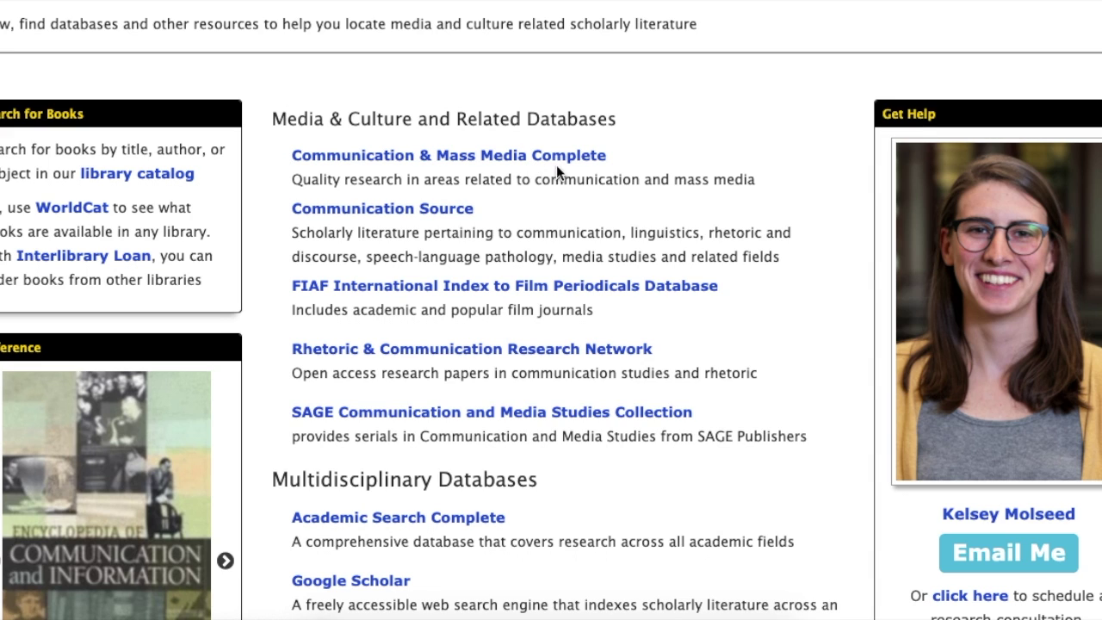
pyautogui.click(442, 160)
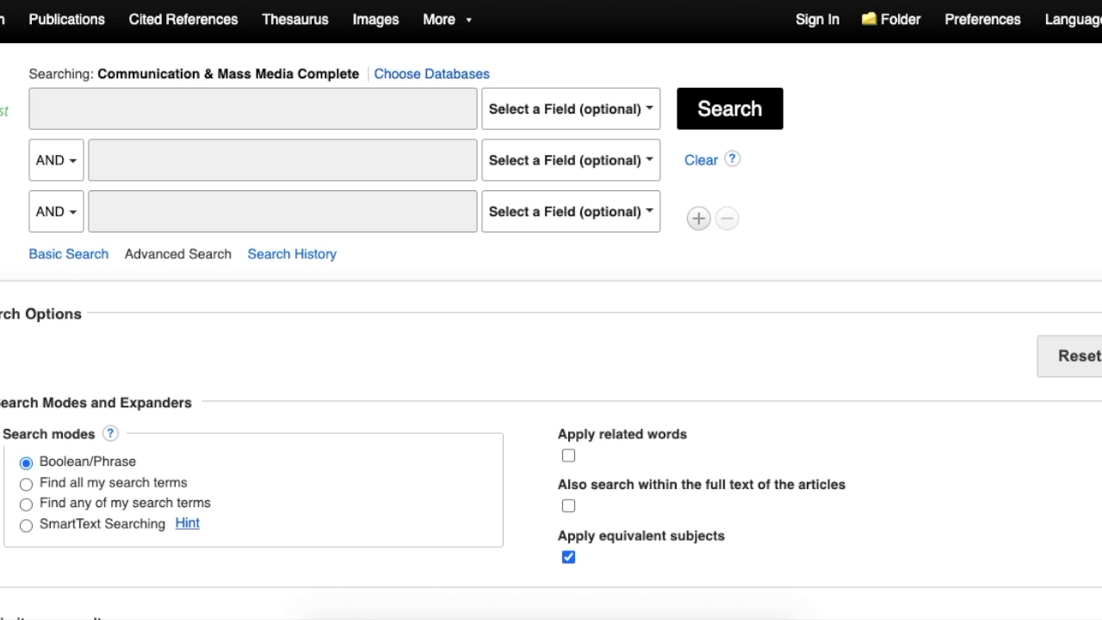
# Step: Run an advanced search combining "social media", teenagers and "mental health" with AND, one term per search row, keeping the quotation marks
pyautogui.click(59, 111)
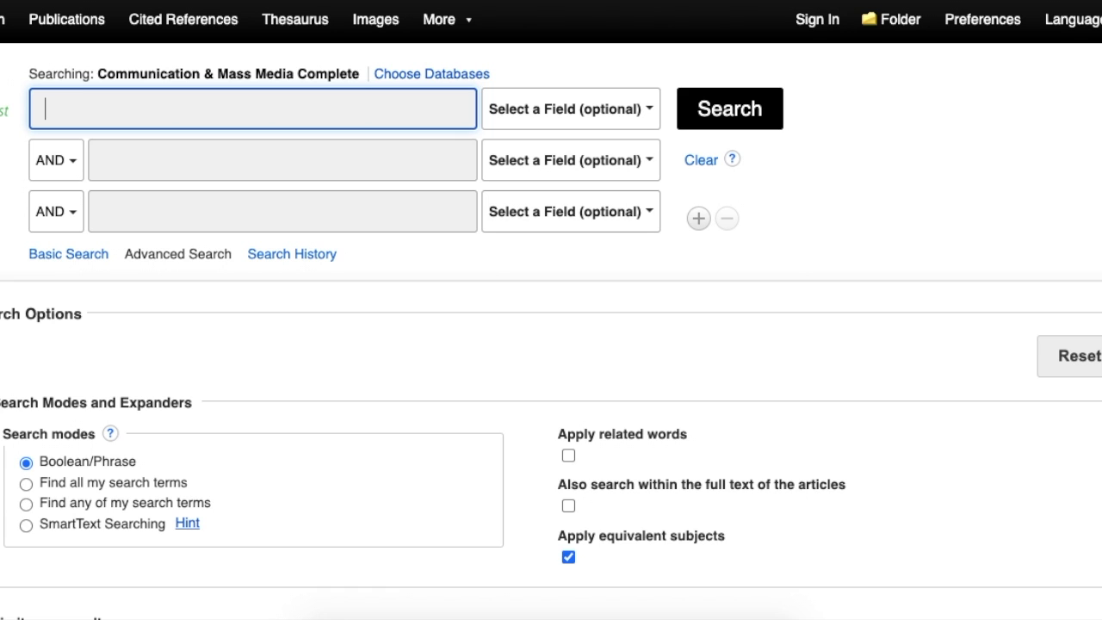
pyautogui.write('"social media"')
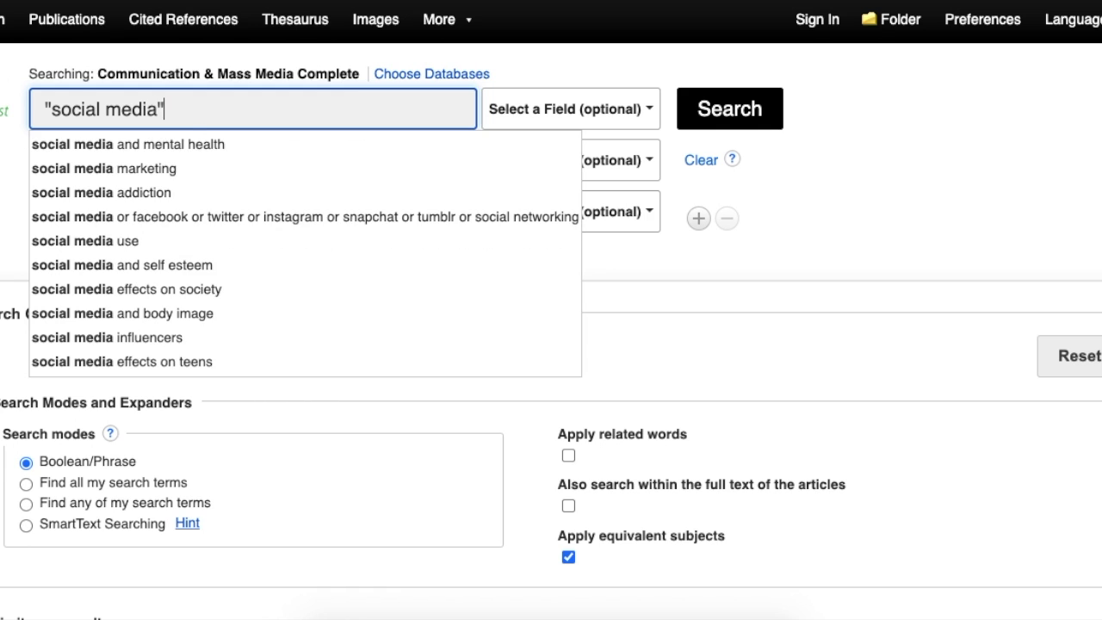
pyautogui.press('Tab')
pyautogui.press('Tab')
pyautogui.press('Tab')
pyautogui.write('teenagers')
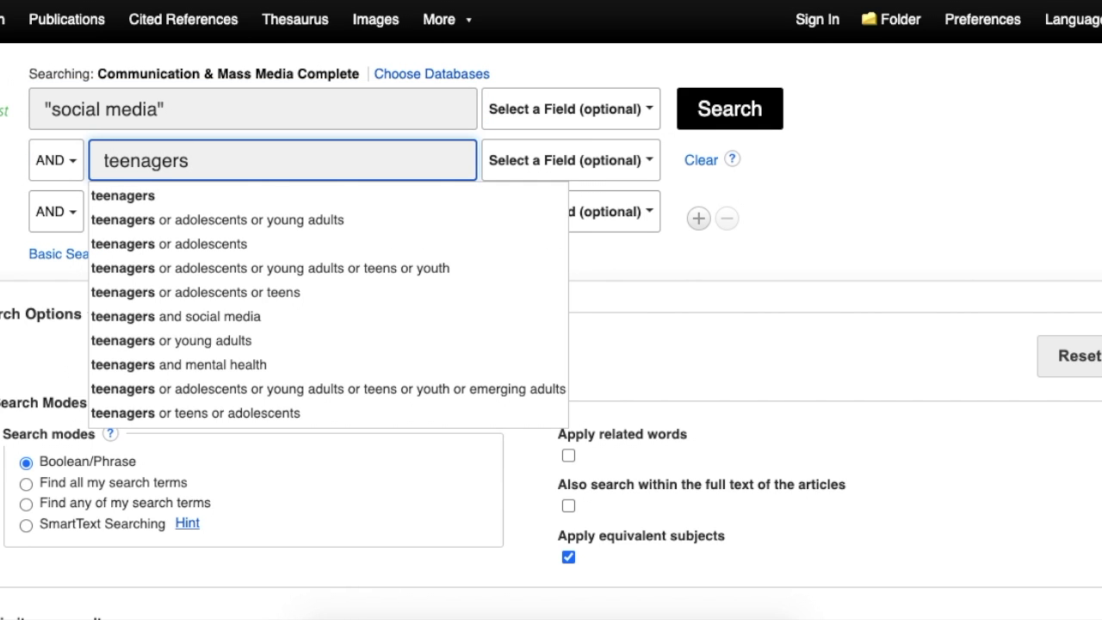
pyautogui.press('Tab')
pyautogui.press('Tab')
pyautogui.press('Tab')
pyautogui.write('"mental health')
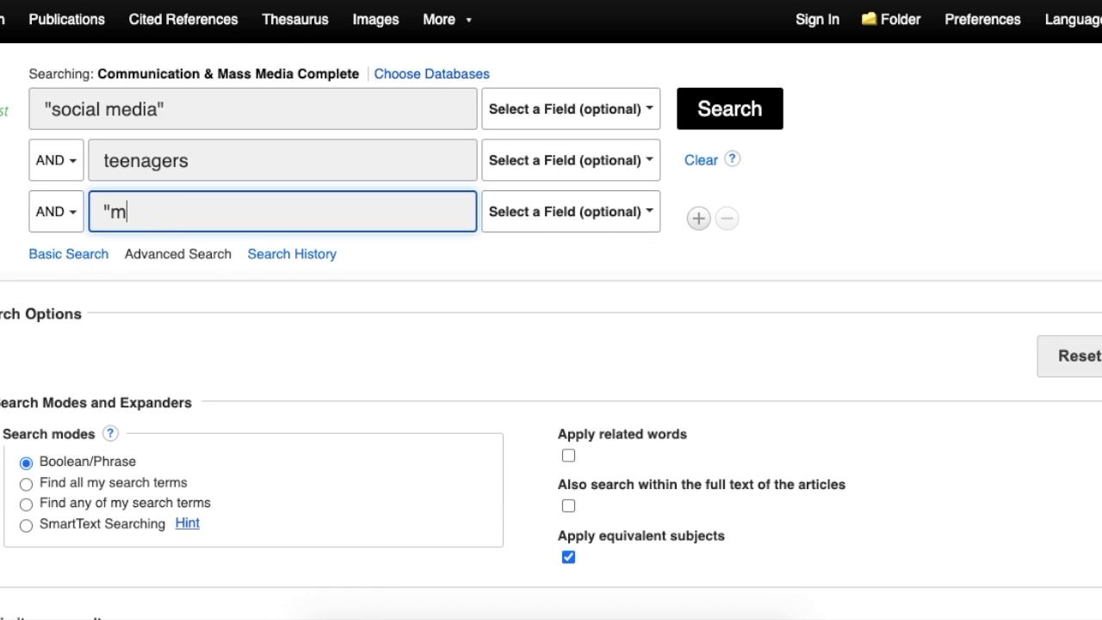
pyautogui.write('"')
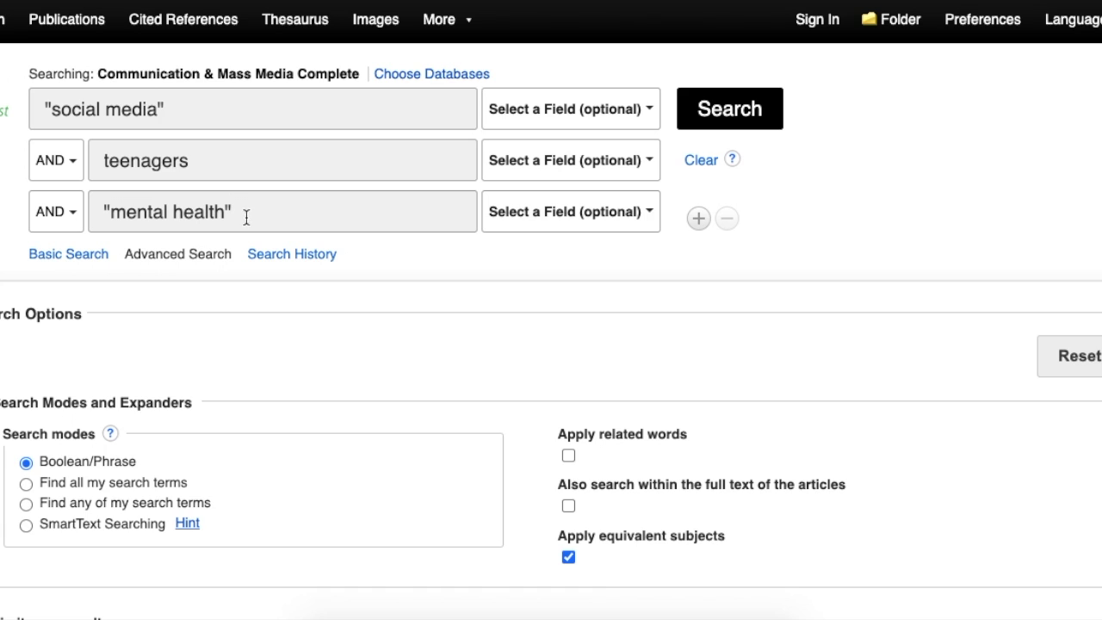
pyautogui.click(710, 111)
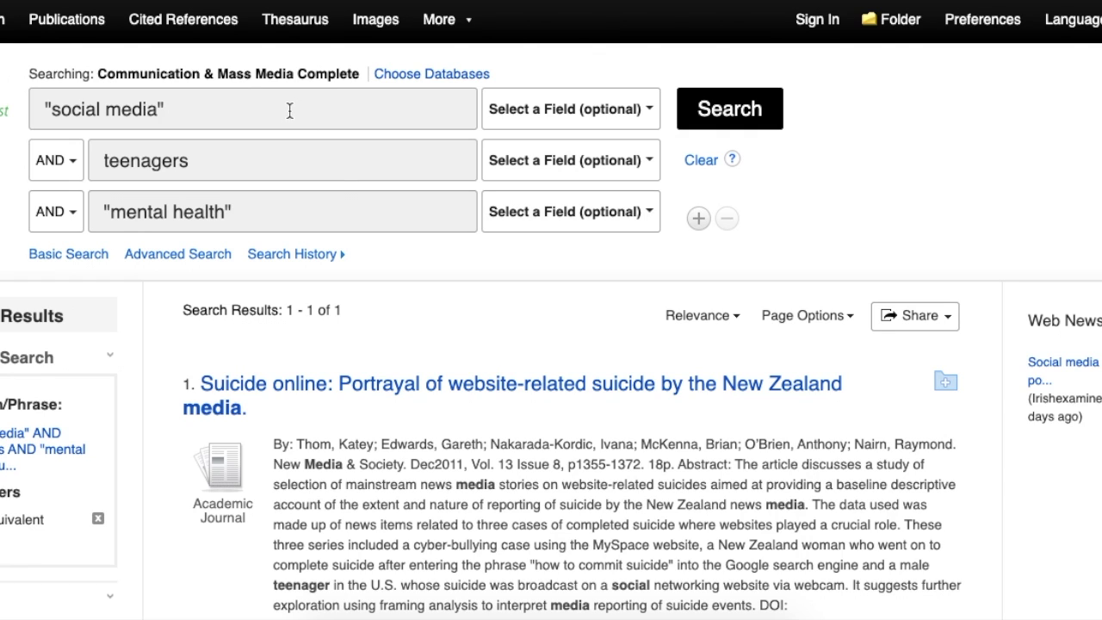
# Step: Expand the first search row with synonyms so it reads "social media" OR facebook OR instagram
pyautogui.click(243, 101)
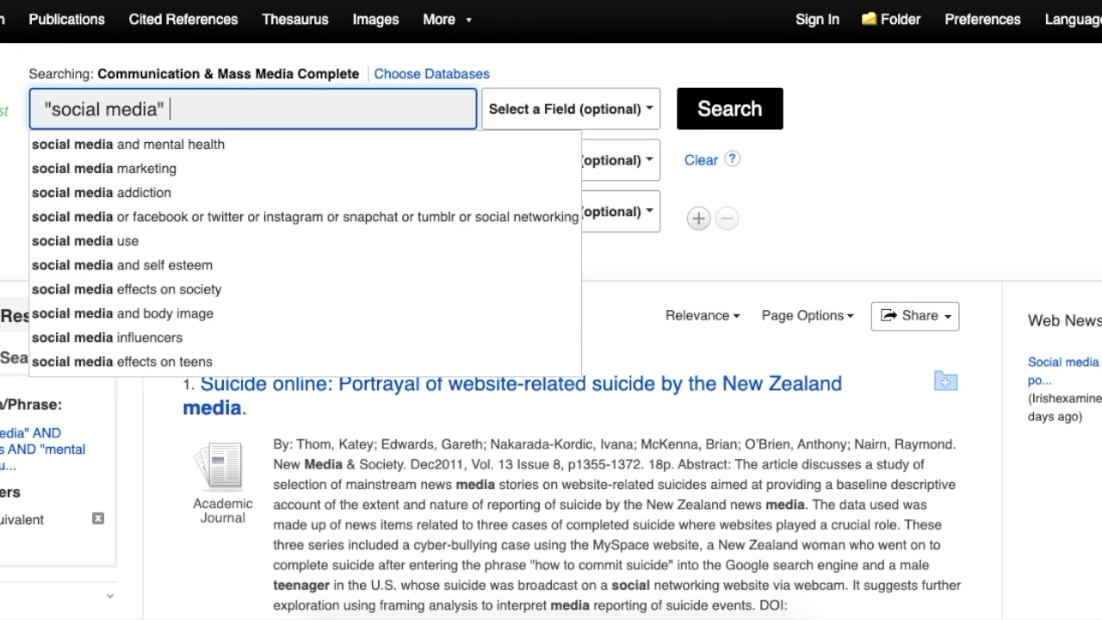
pyautogui.write('OR')
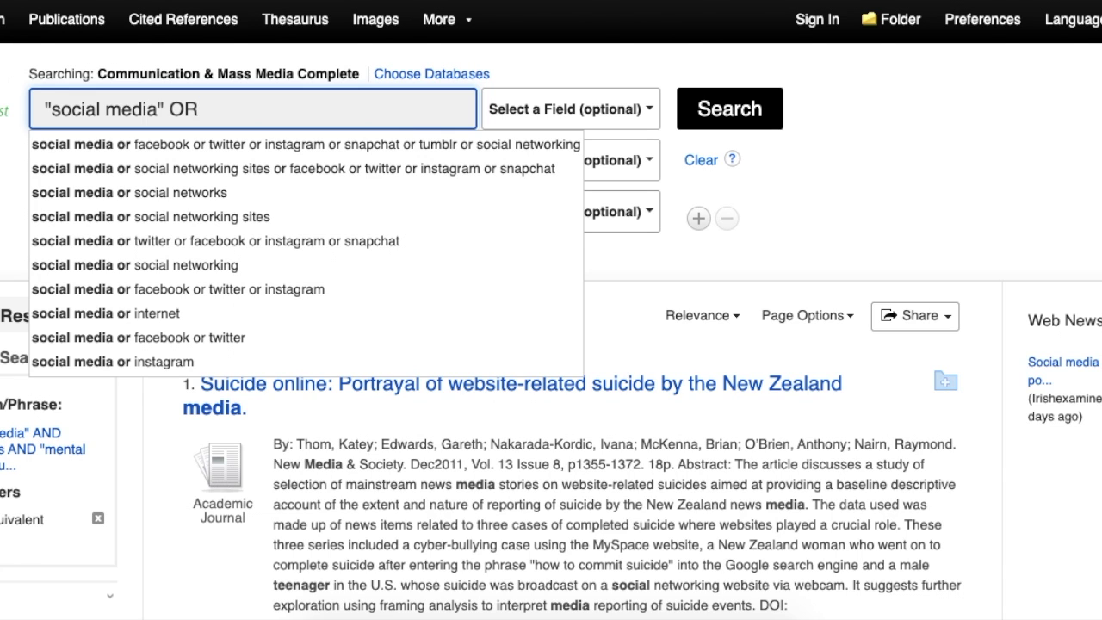
pyautogui.write('facebook')
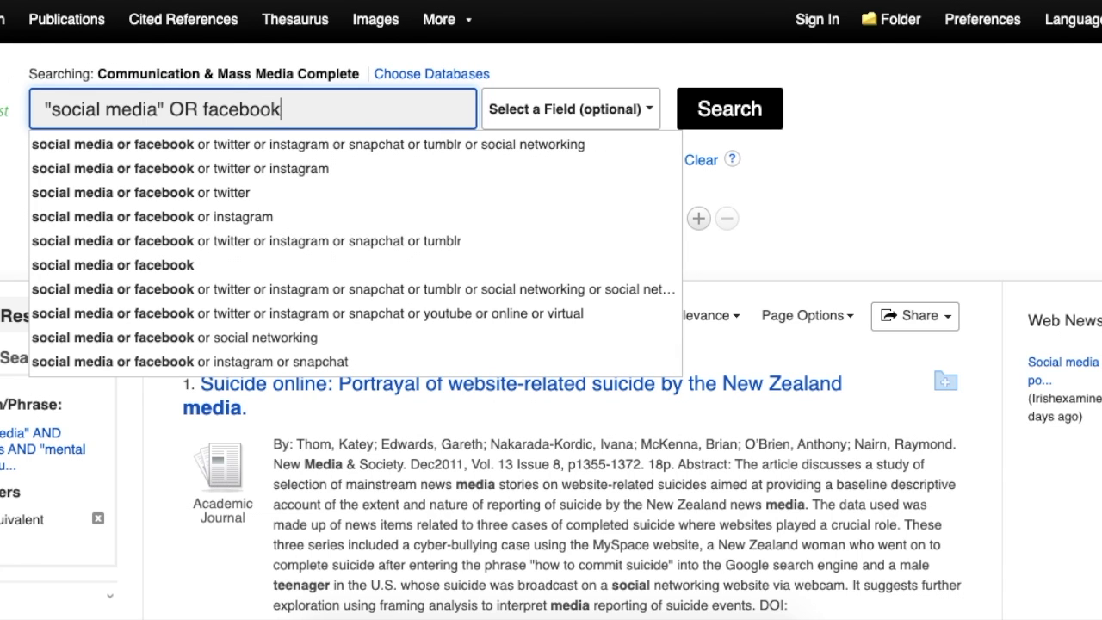
pyautogui.write(' OR inst')
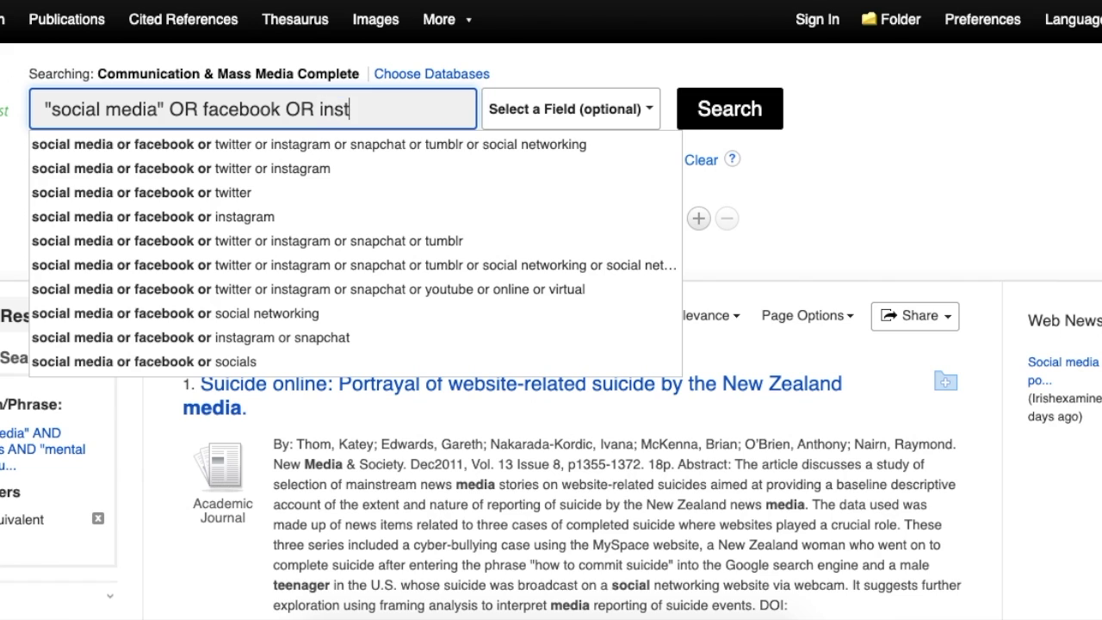
pyautogui.write('agram')
pyautogui.press('Tab')
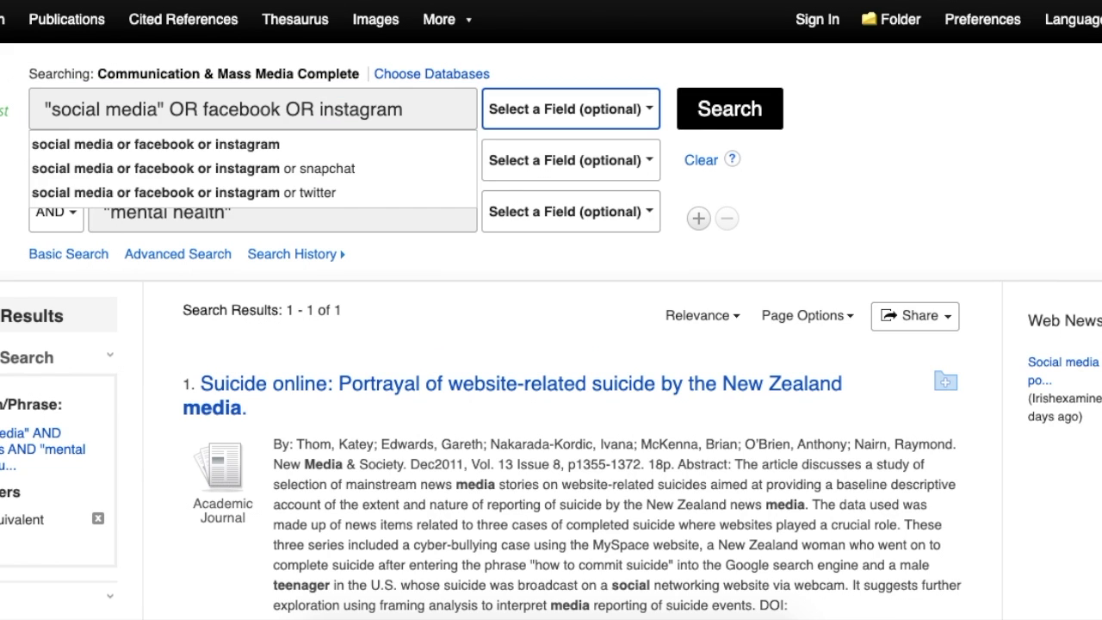
pyautogui.press('Tab')
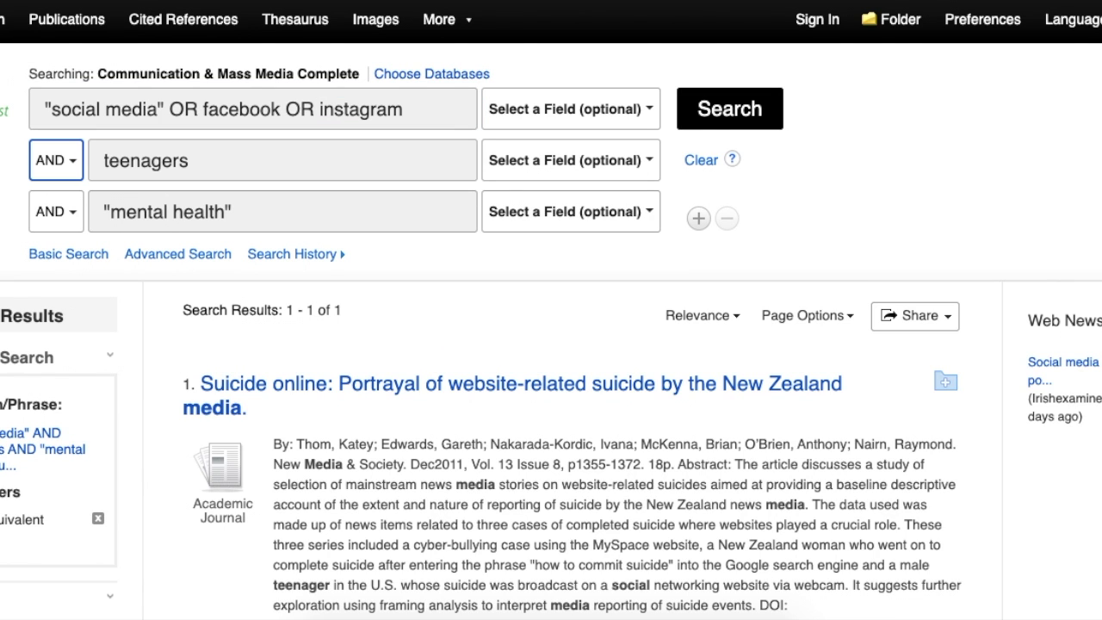
# Step: Expand the second search row to teenagers OR adolescents OR youth
pyautogui.click(239, 163)
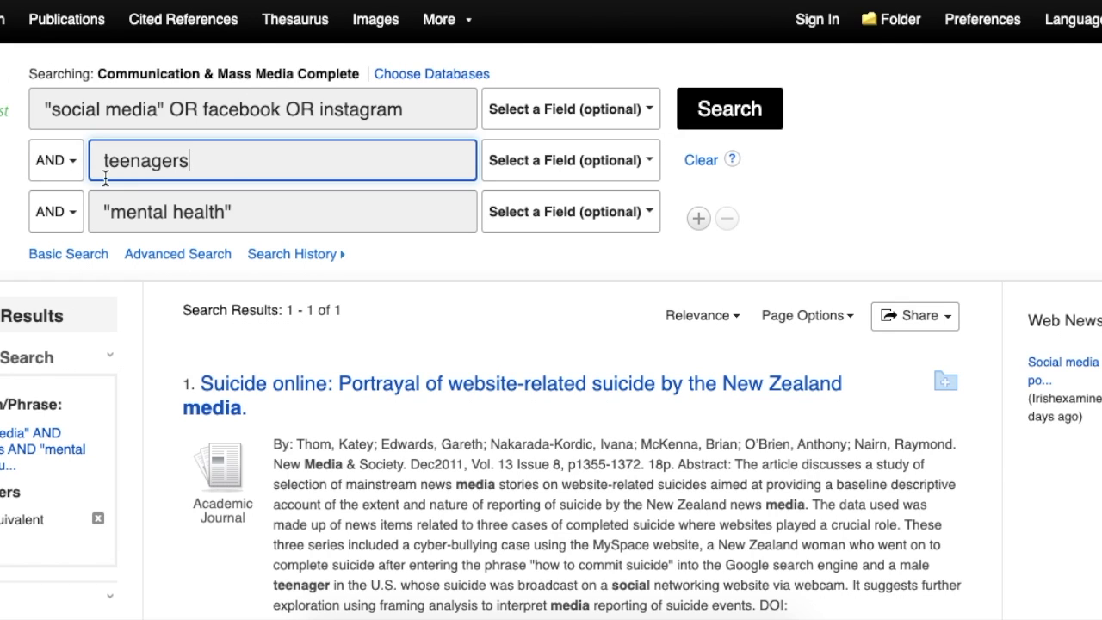
pyautogui.write('OR a')
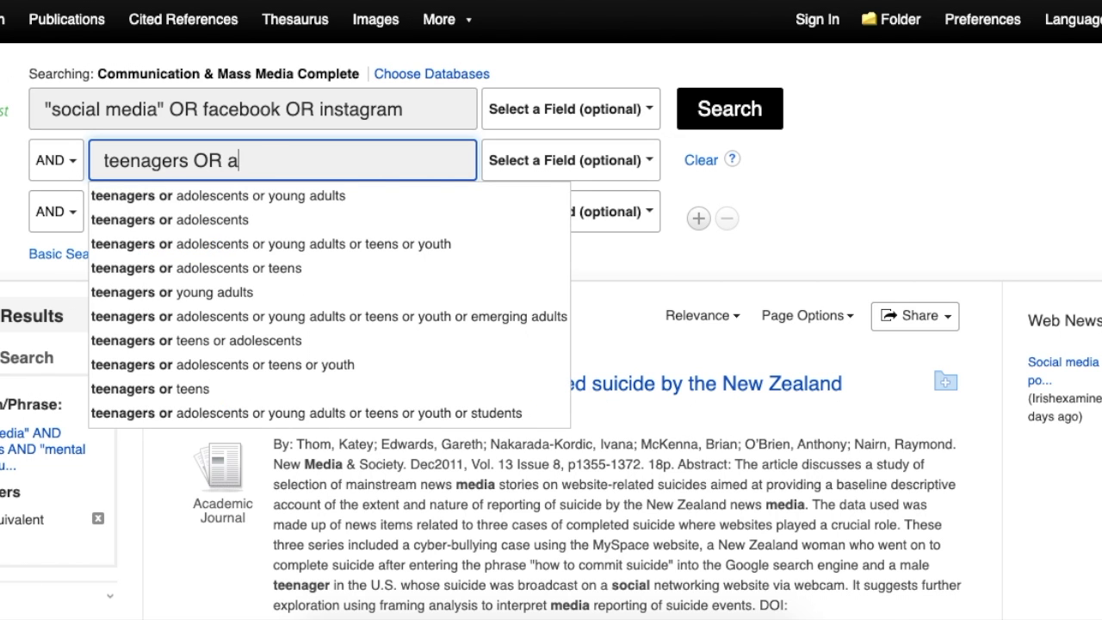
pyautogui.write('dolesce')
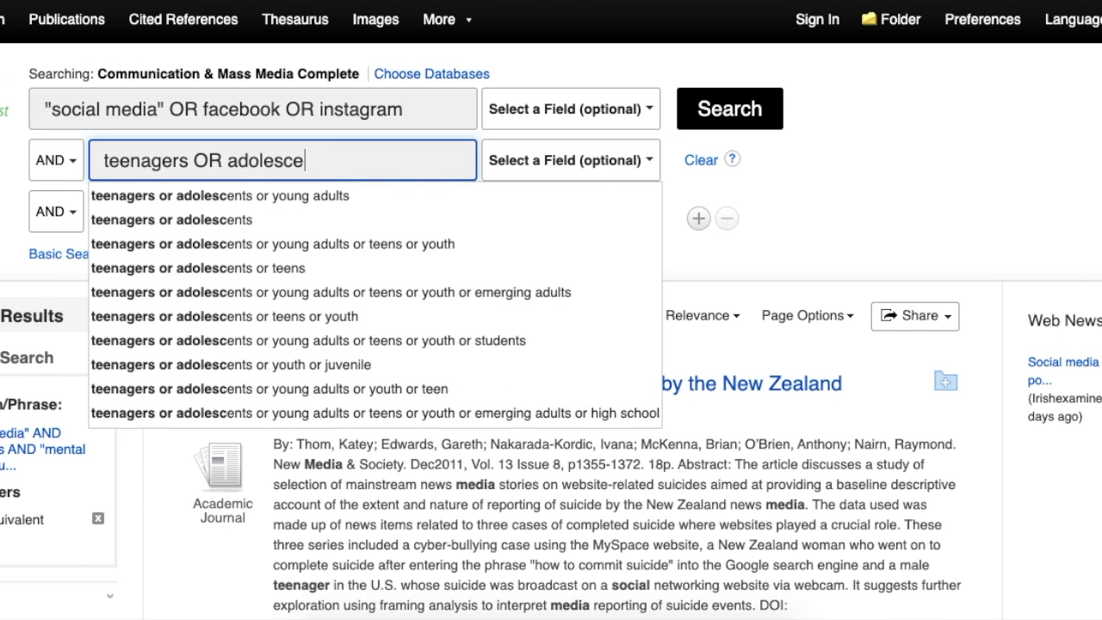
pyautogui.write('nts OR ')
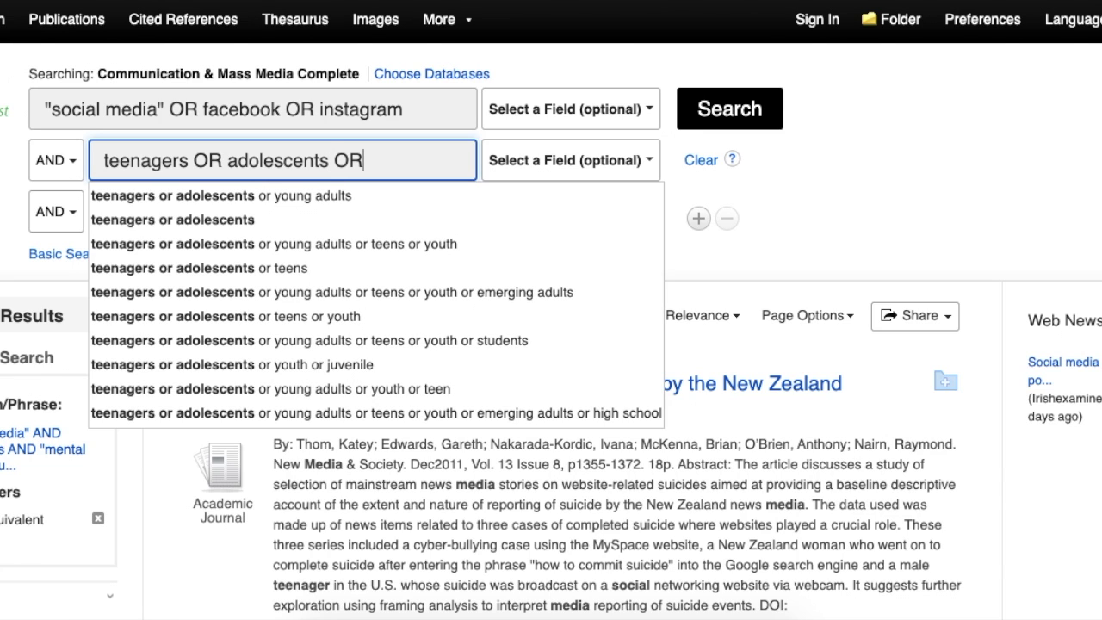
pyautogui.write('youth')
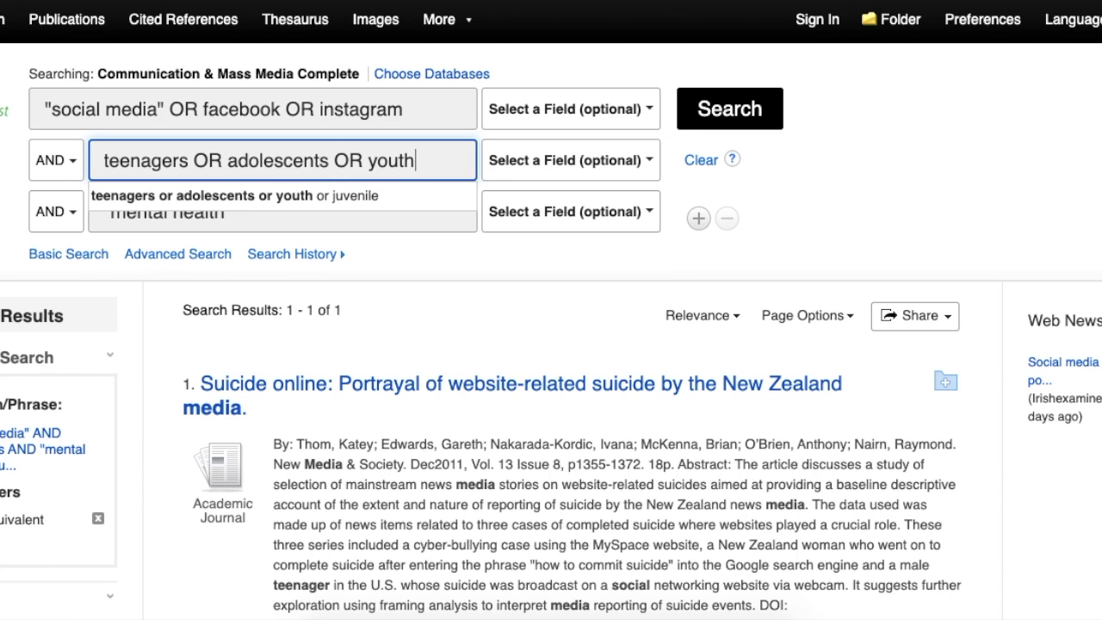
# Step: Expand the third search row with synonyms so it reads "mental health" OR "self-esteem" OR "body image"
pyautogui.press('Tab')
pyautogui.press('Tab')
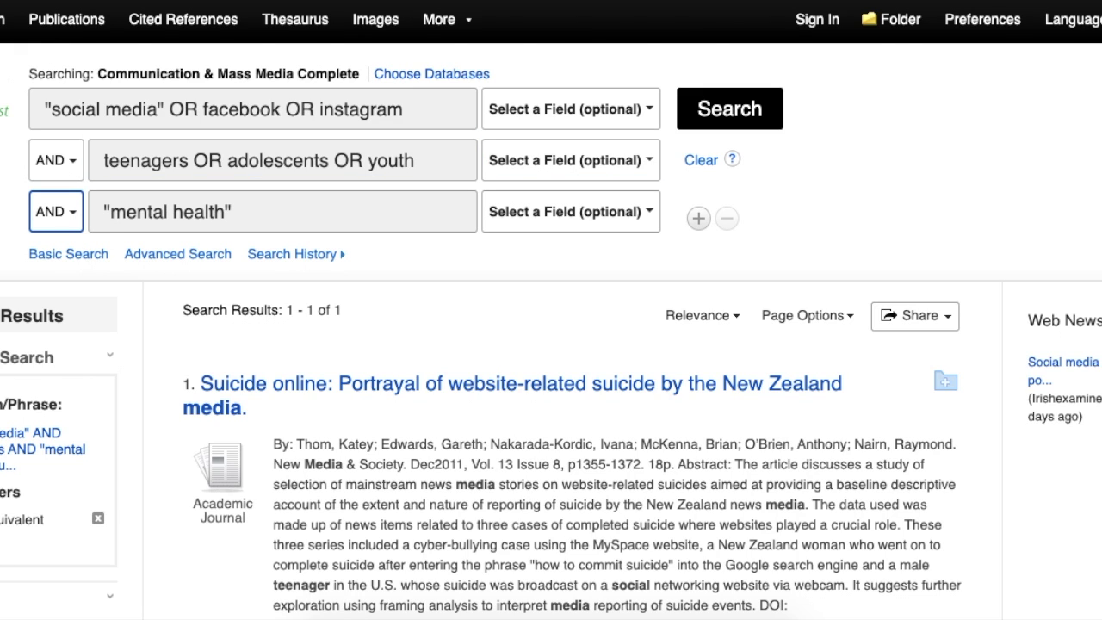
pyautogui.press('Tab')
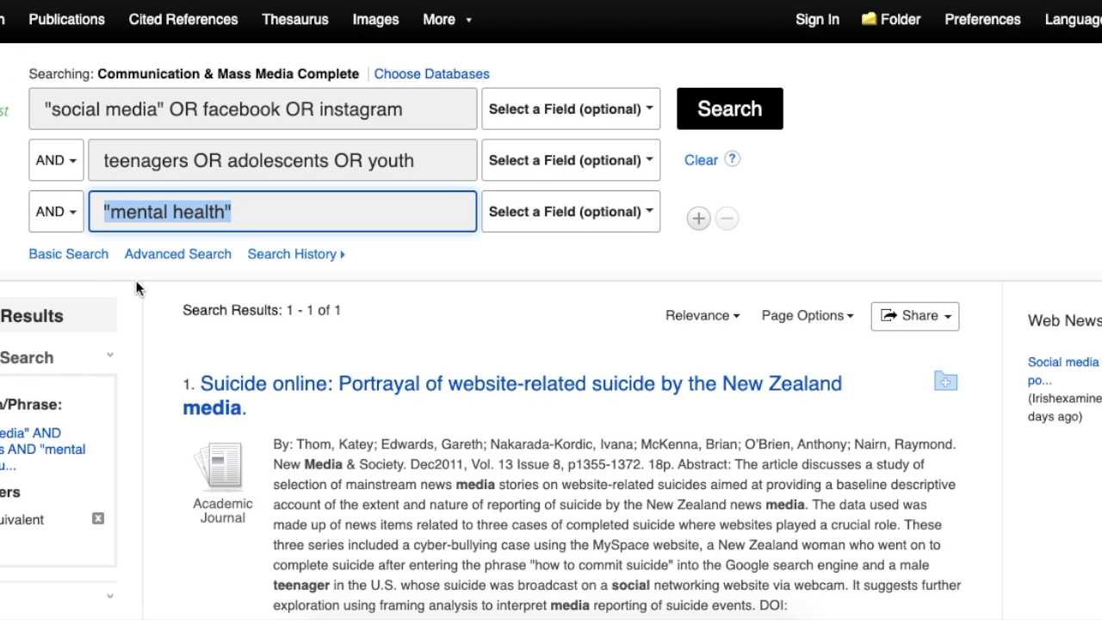
pyautogui.click(241, 214)
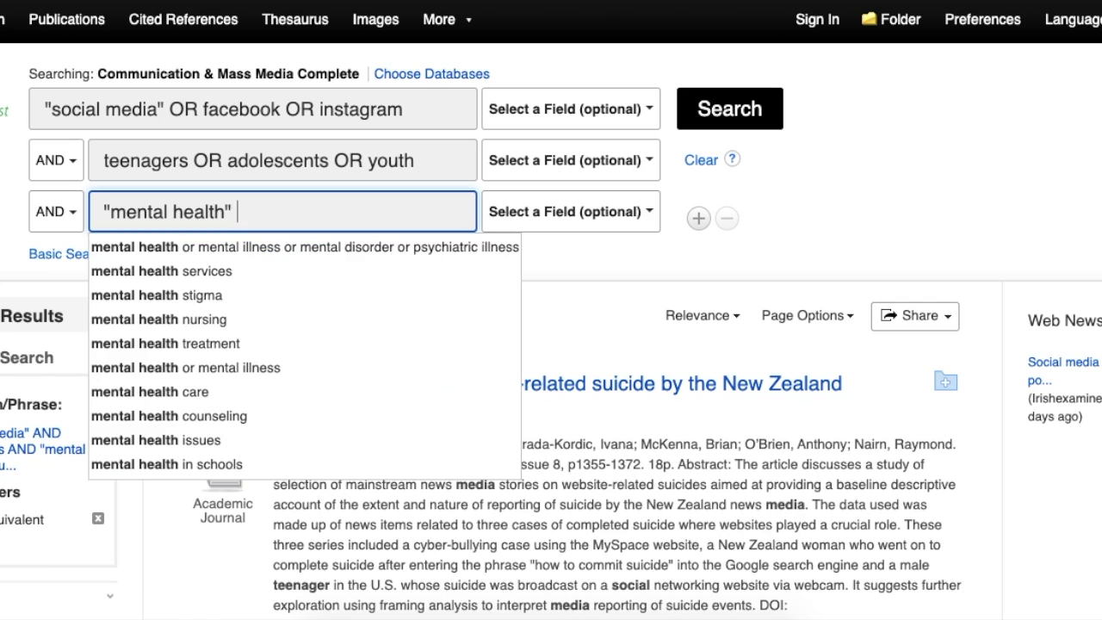
pyautogui.write('OR "self-este')
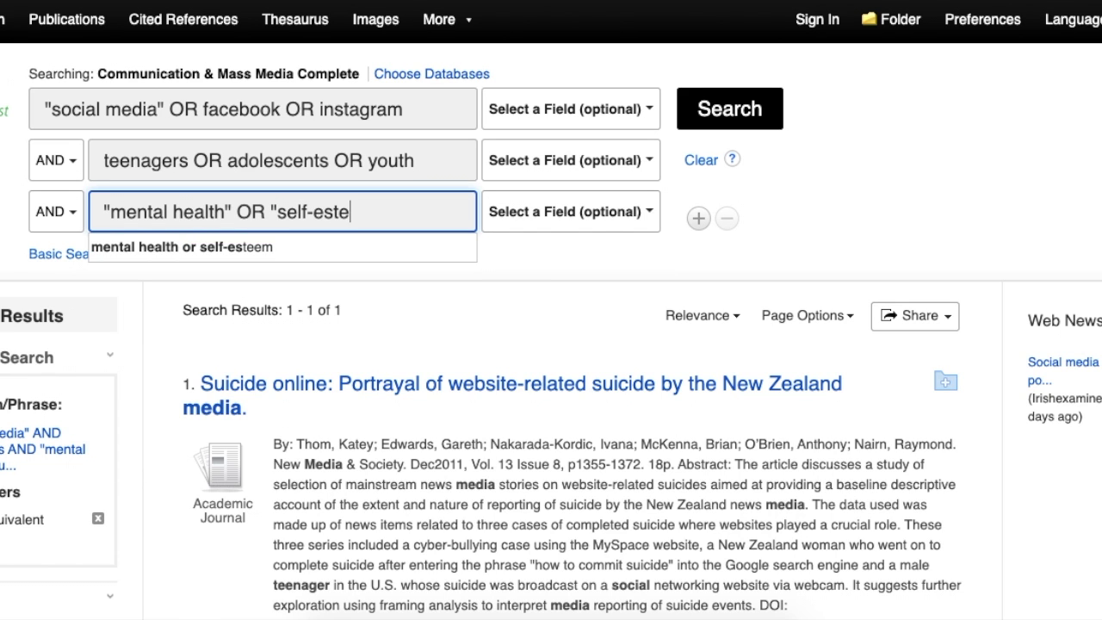
pyautogui.write('em" O')
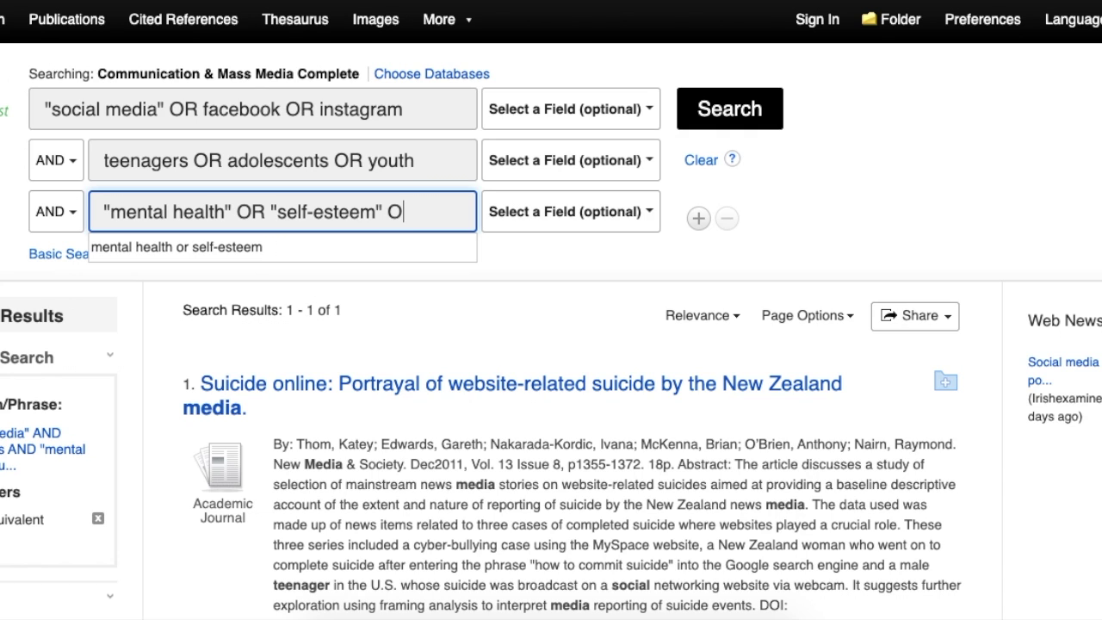
pyautogui.write('R "body image"')
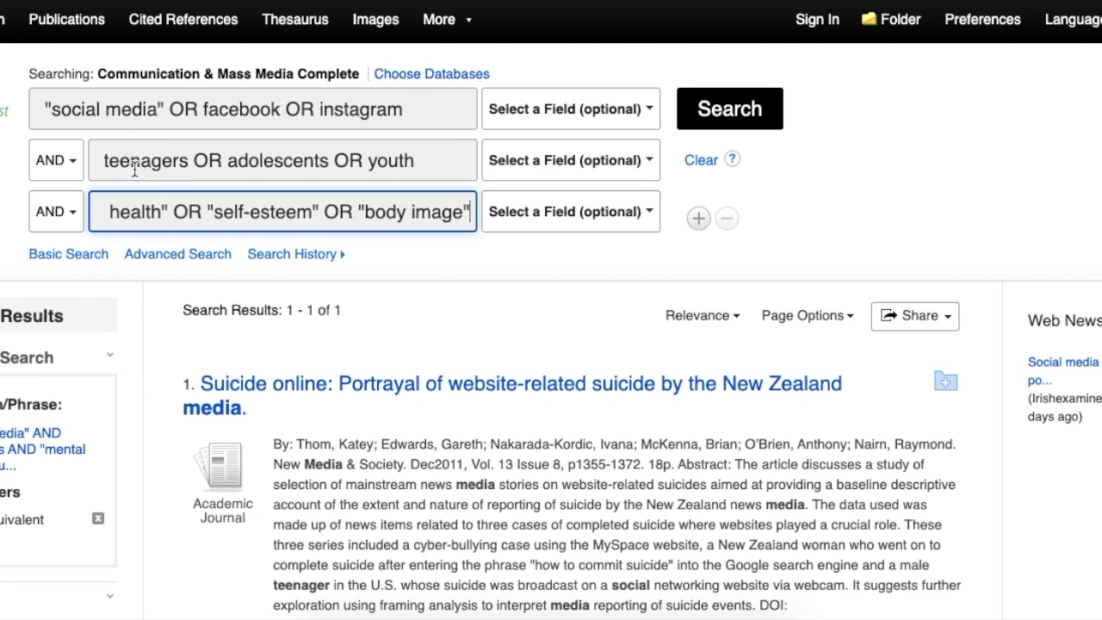
# Step: Check the first two synonym rows and run the search with all three rows combined by AND
pyautogui.click(120, 109)
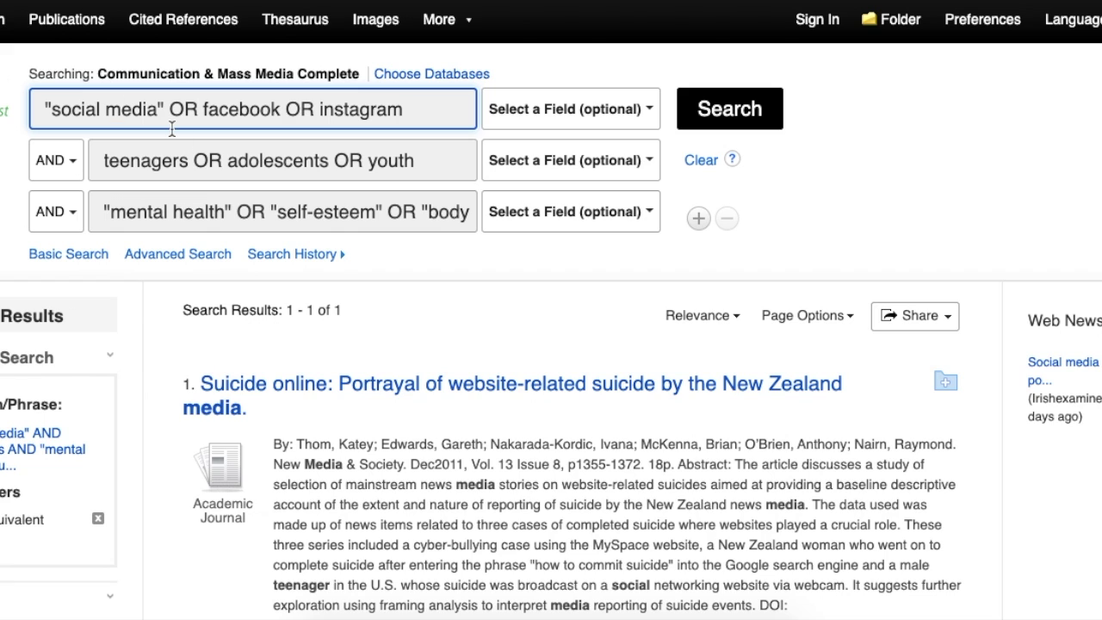
pyautogui.click(106, 152)
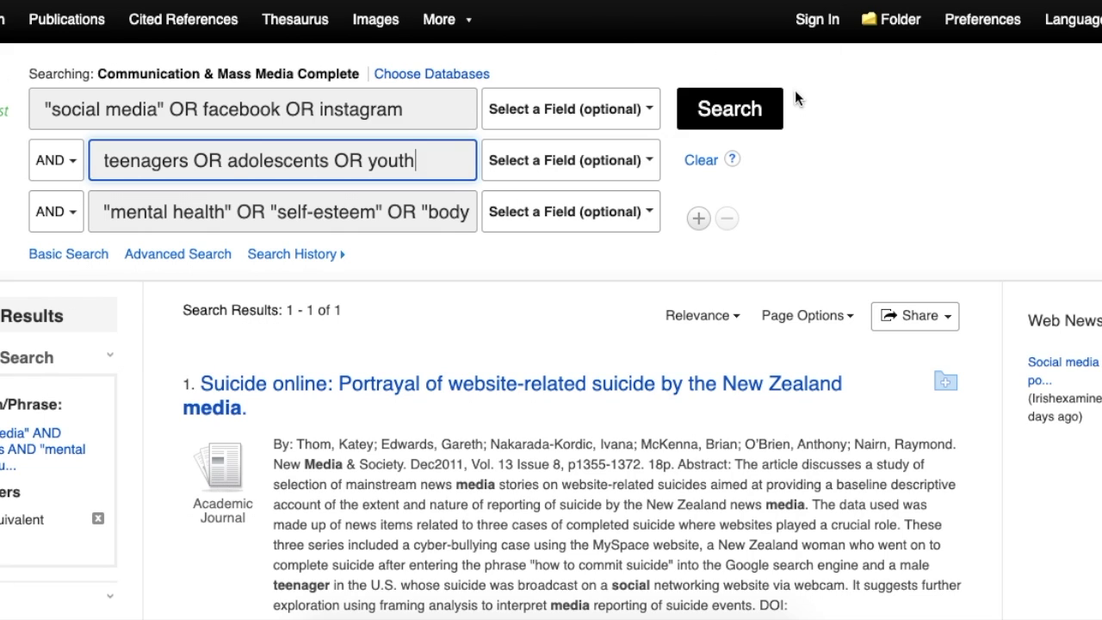
pyautogui.click(746, 110)
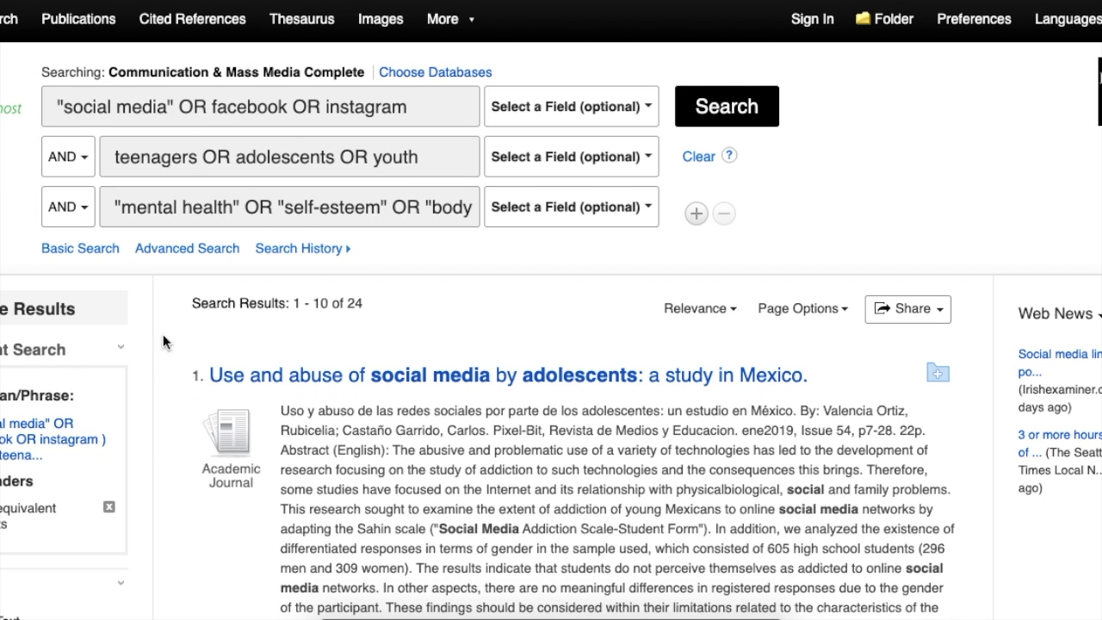
# Step: Examine the results of the expanded search, including the titles, abstracts, subject terms and refinement options
pyautogui.scroll(-5, 160, 352)
pyautogui.scroll(-5, 161, 360)
pyautogui.scroll(10, 159, 353)
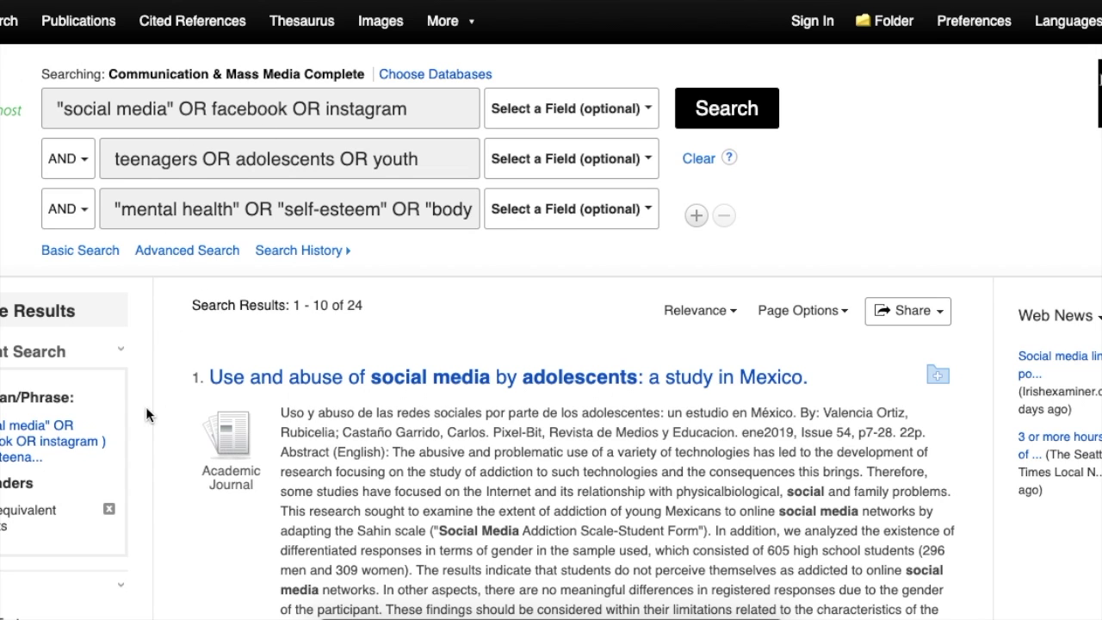
pyautogui.scroll(-3, 173, 440)
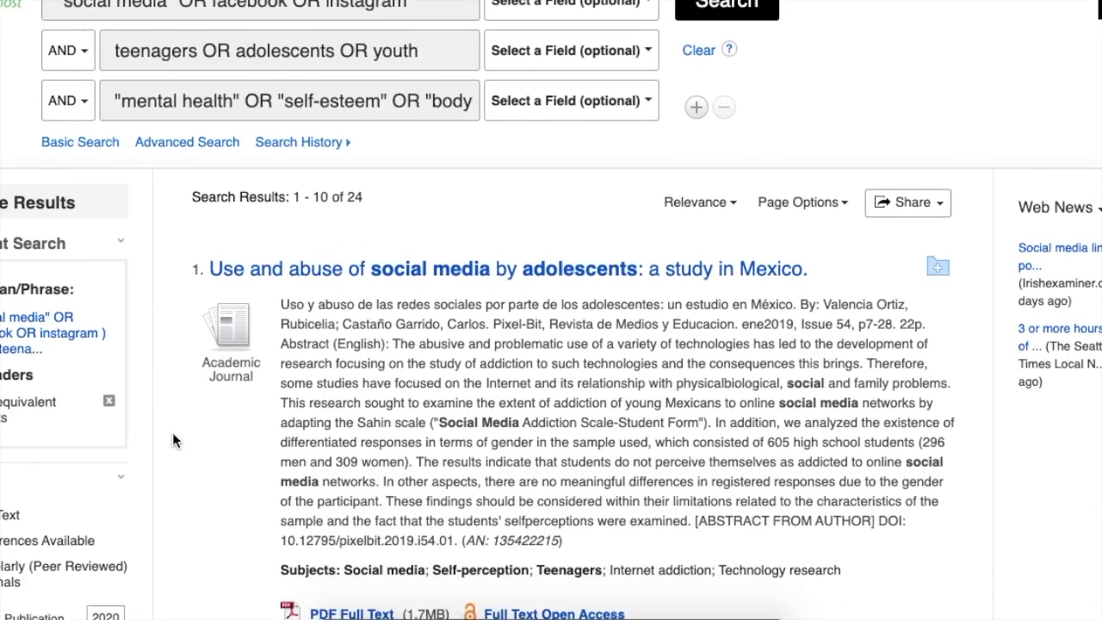
pyautogui.scroll(3, 172, 440)
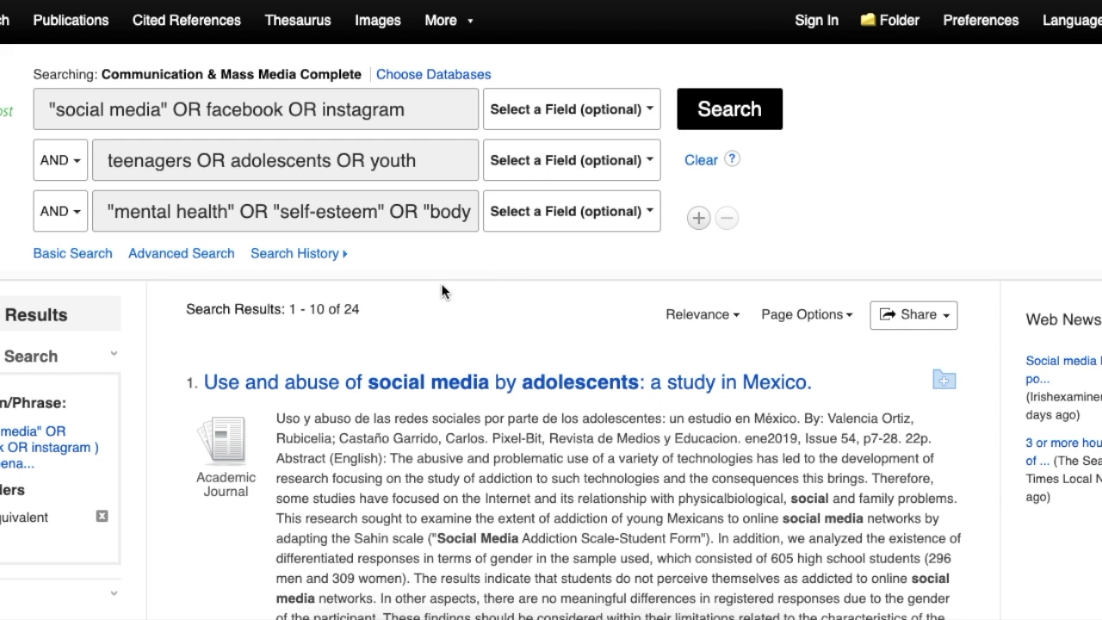
pyautogui.scroll(-2, 437, 316)
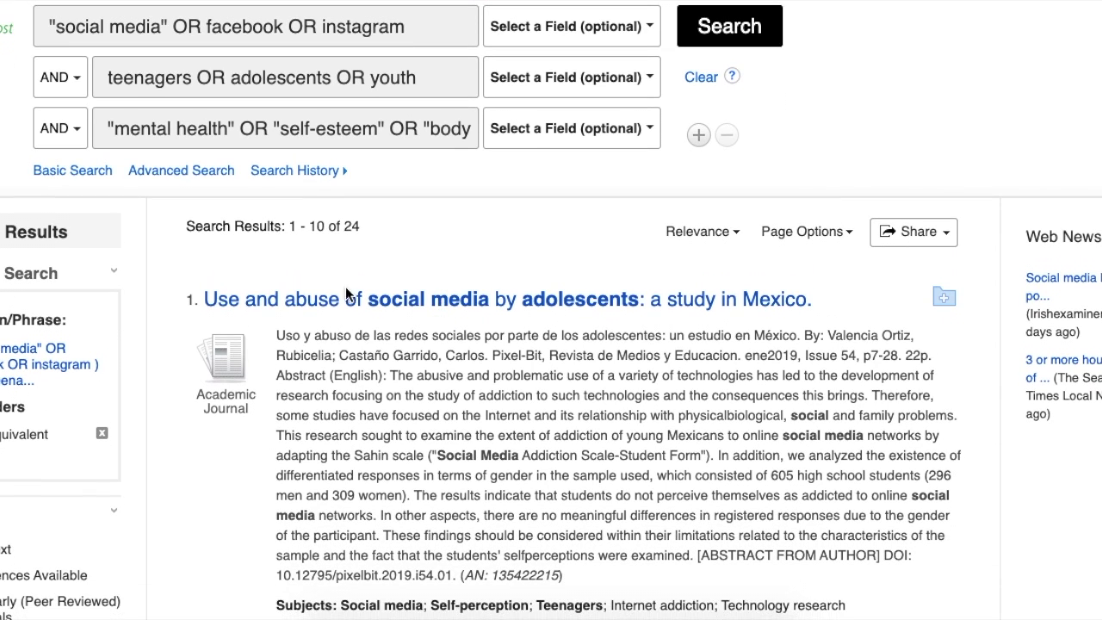
pyautogui.scroll(-4, 217, 433)
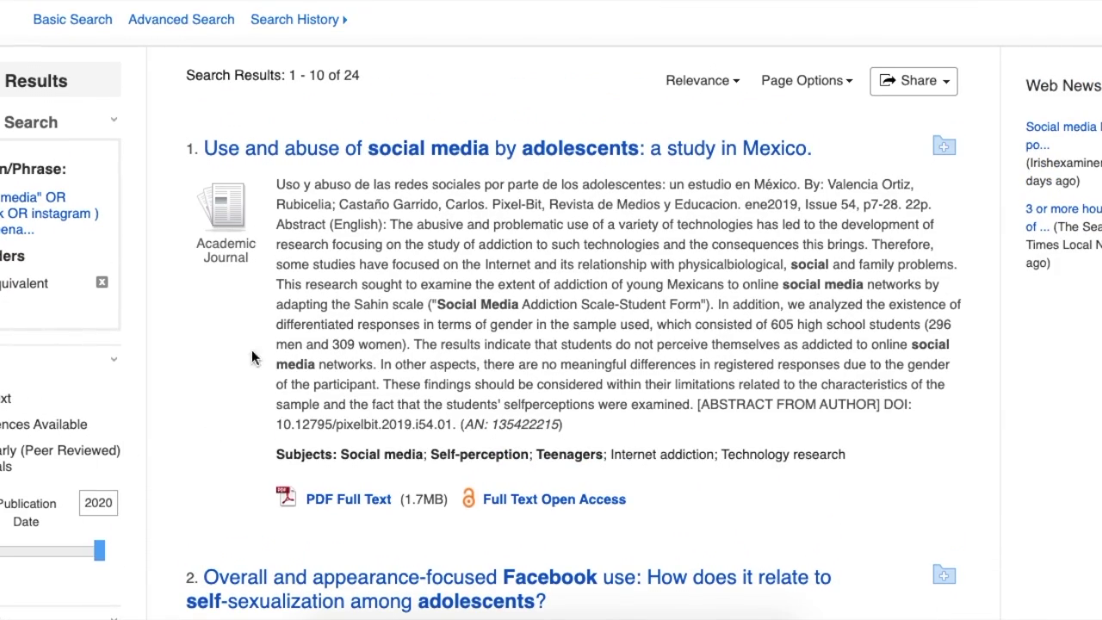
pyautogui.scroll(-4, 290, 438)
pyautogui.scroll(10, 289, 436)
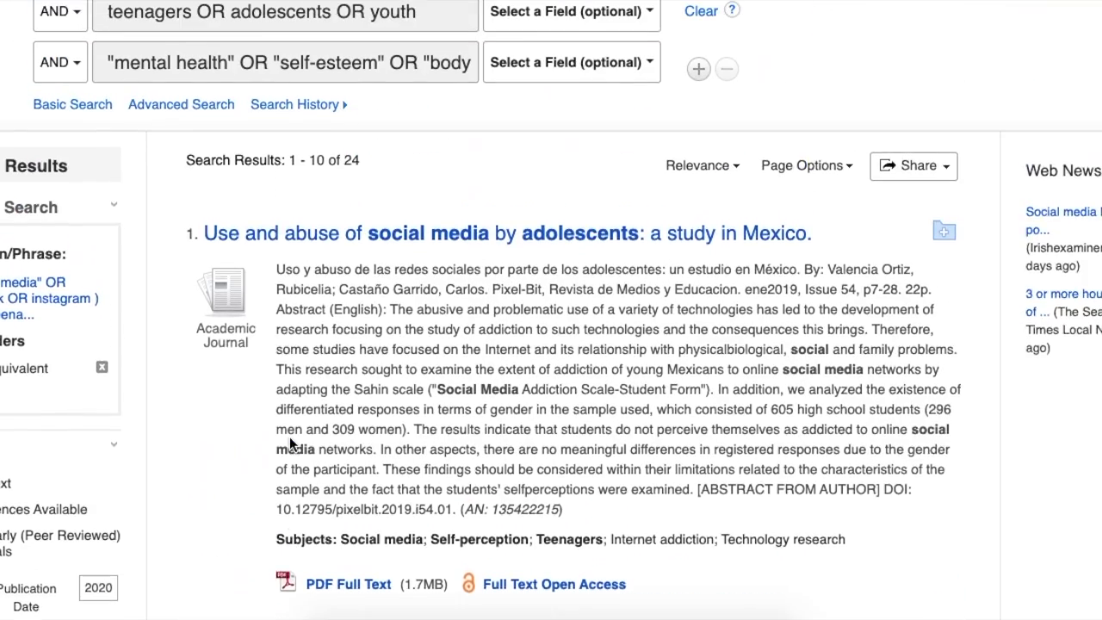
pyautogui.scroll(-1, 289, 436)
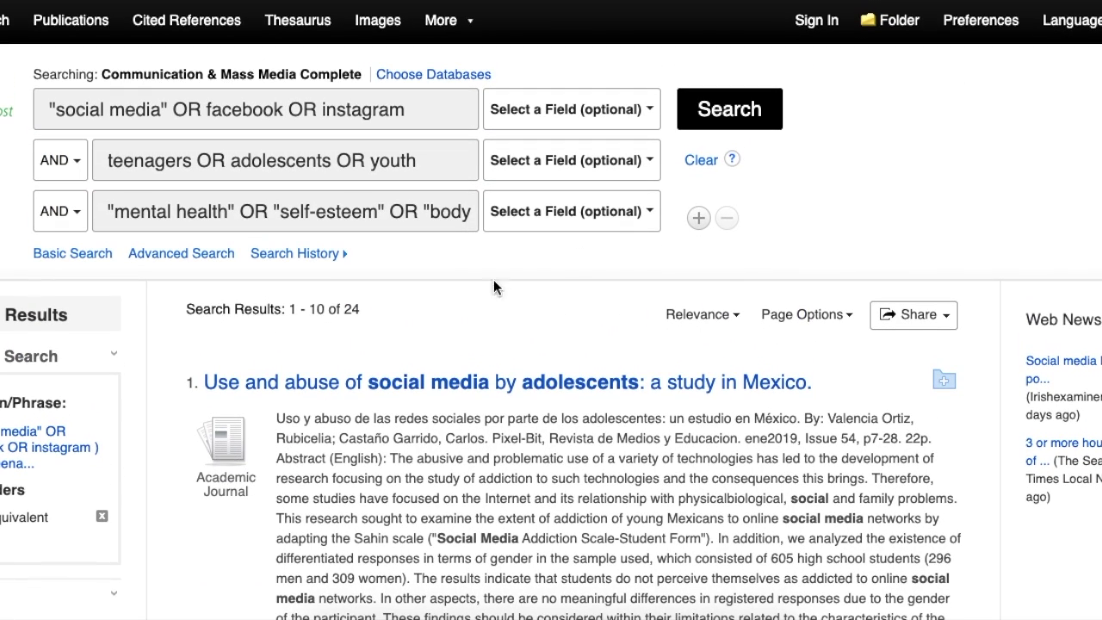